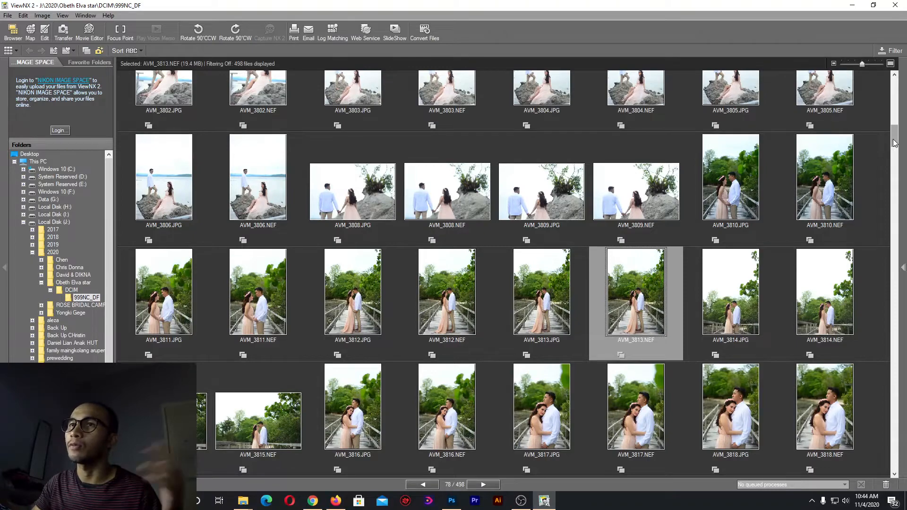
Open the raw photo AVM_3813.NEF in Adobe Photoshop 2020
mouse_move(895, 143)
left_mouse_down()
mouse_move(897, 151)
mouse_move(901, 144)
left_mouse_up()
left_click(901, 144)
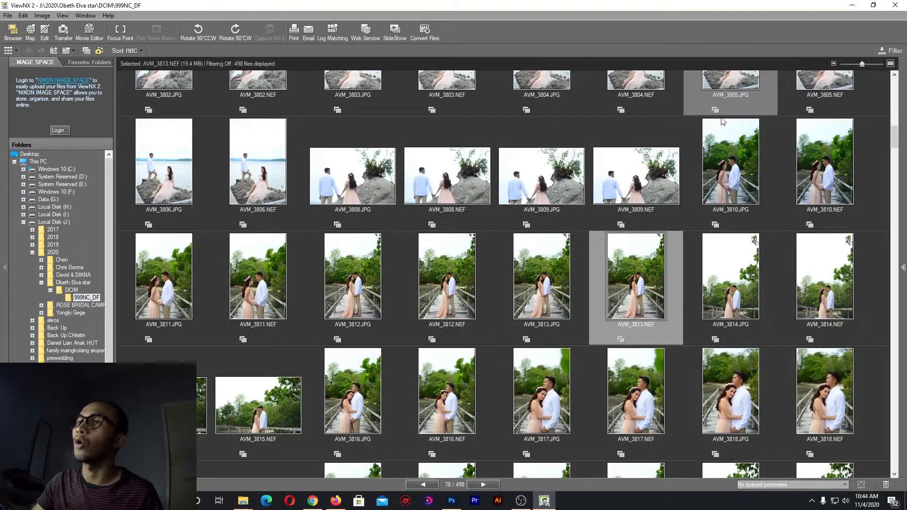
right_click(636, 263)
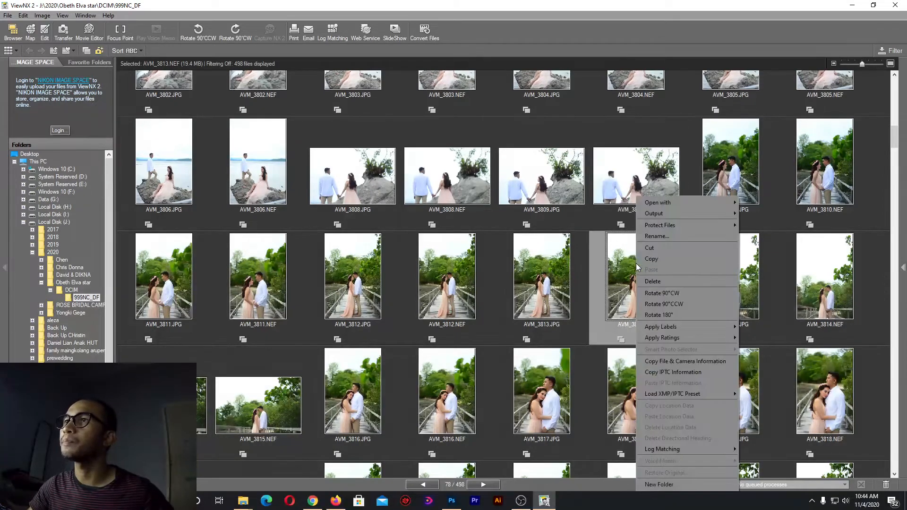
mouse_move(668, 204)
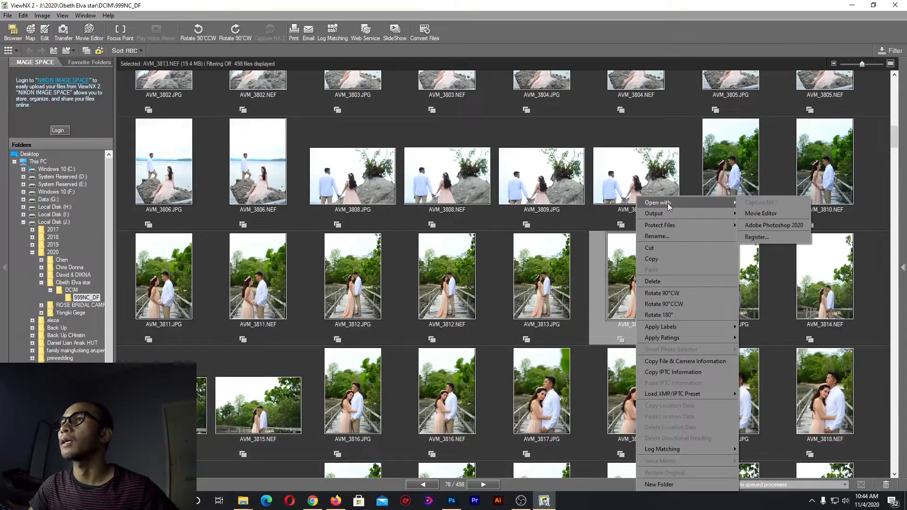
left_click(770, 228)
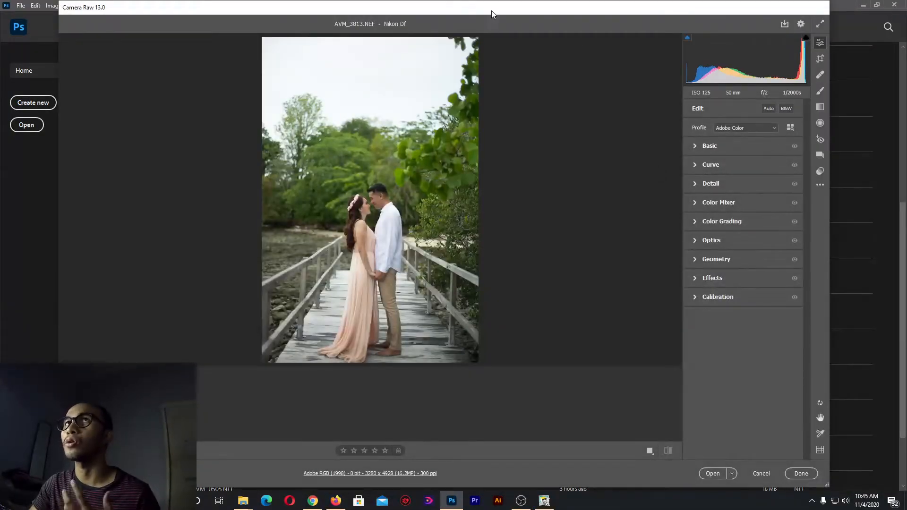
Reposition the Camera Raw window slightly lower on the screen so its whole title bar and editing controls are in view
left_click_drag(491, 10, 529, 10)
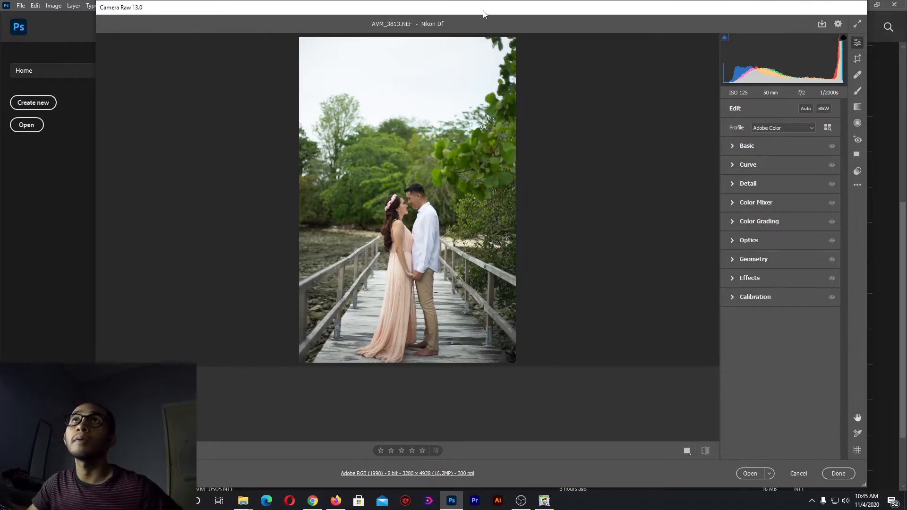
left_click_drag(484, 14, 474, 37)
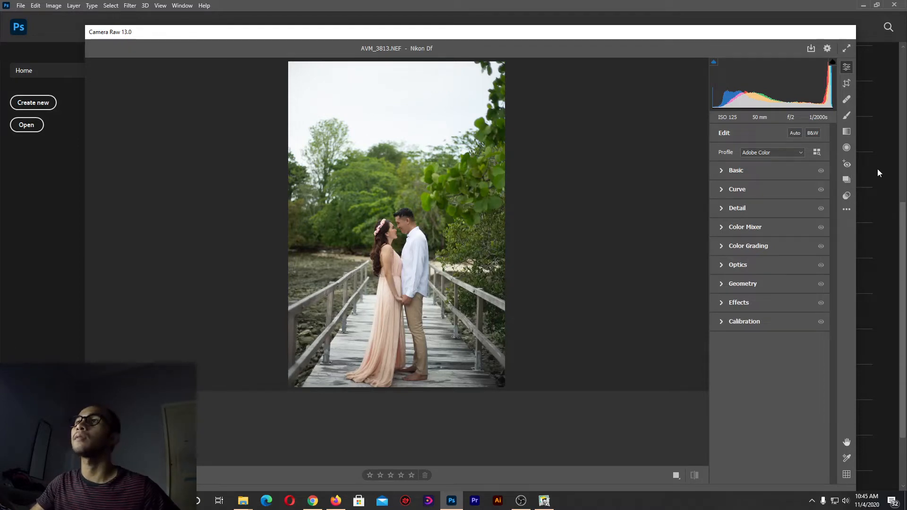
left_click_drag(736, 36, 705, 31)
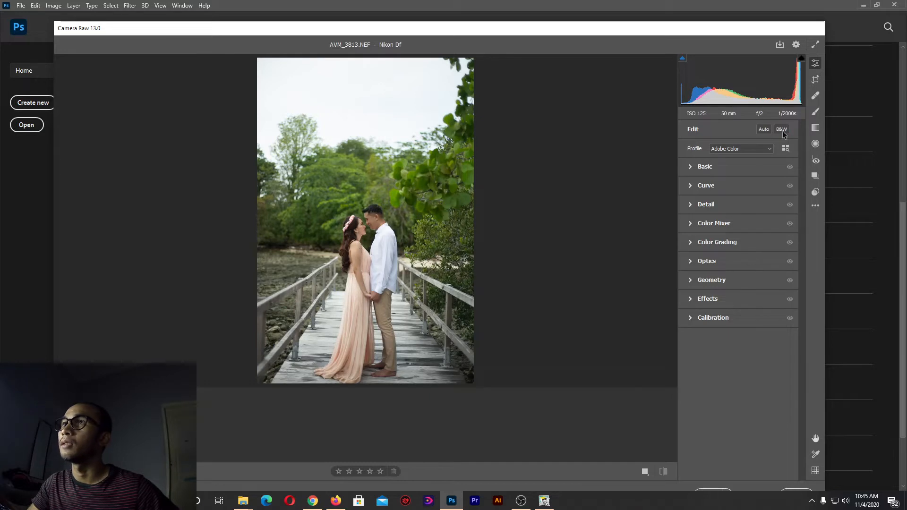
In the Basic adjustments, set the white balance temperature to 5450 and the clarity to +15
left_click(693, 169)
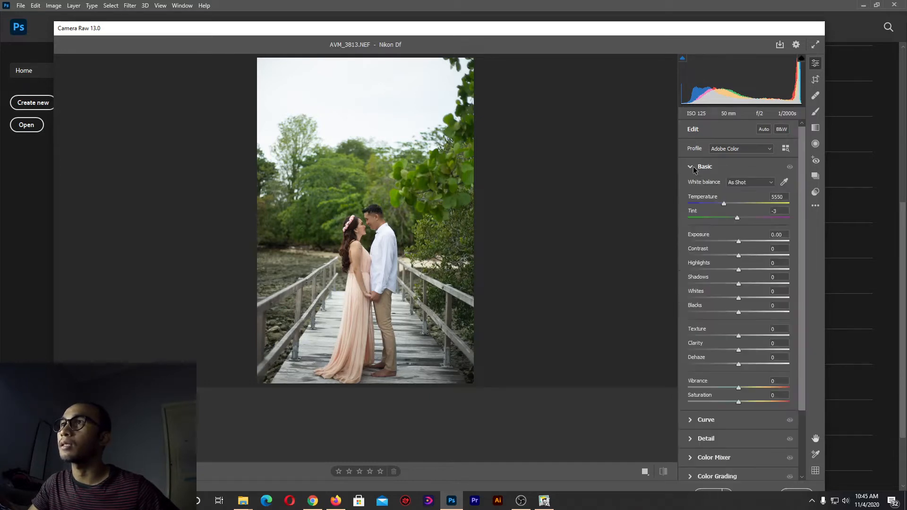
scroll(802, 255, "down", 1)
scroll(803, 256, "down", 3)
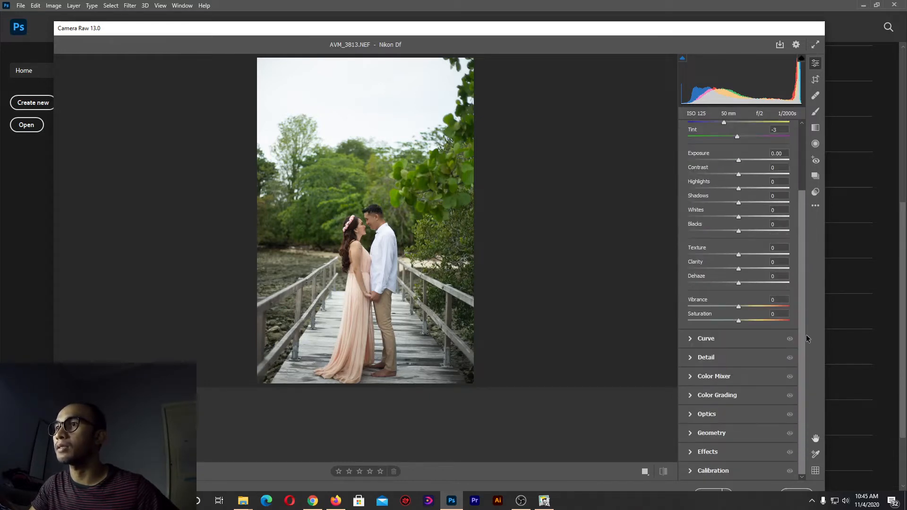
scroll(805, 236, "up", 4)
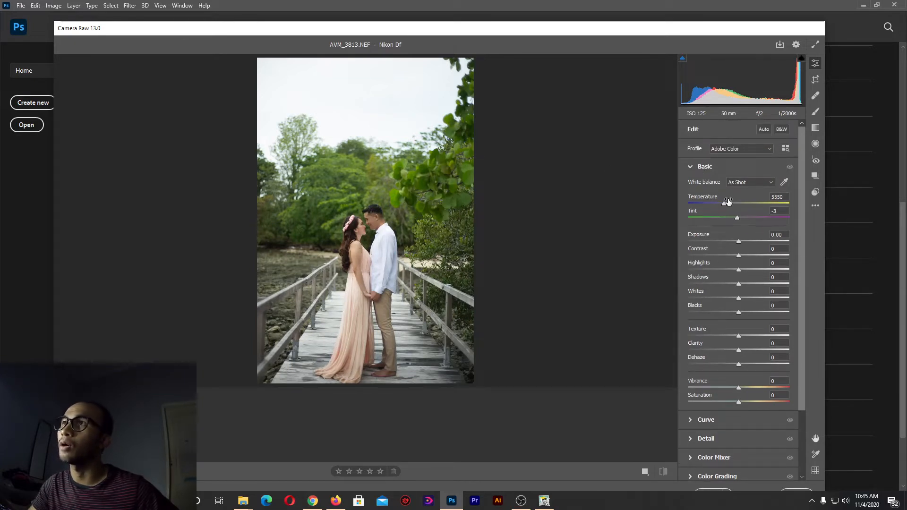
mouse_move(727, 205)
left_mouse_down()
mouse_move(750, 204)
mouse_move(708, 204)
mouse_move(741, 205)
mouse_move(723, 203)
left_mouse_up()
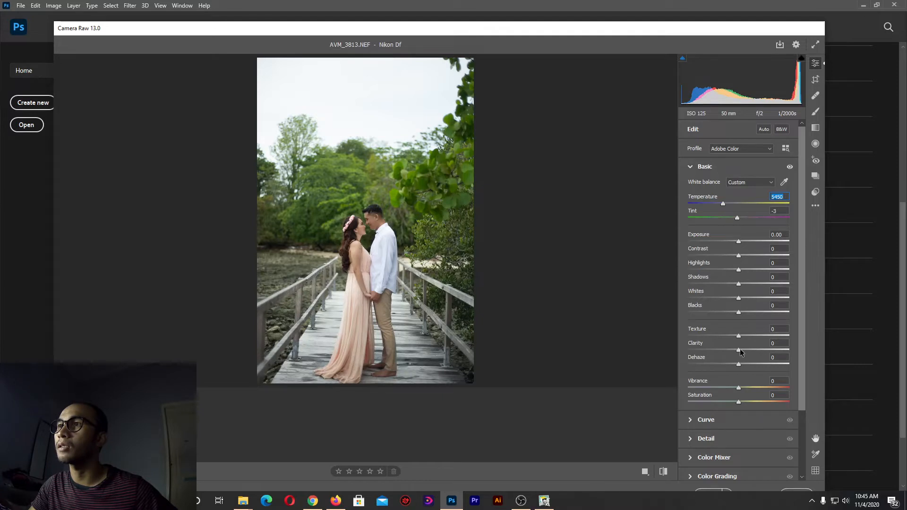
mouse_move(740, 350)
left_mouse_down()
mouse_move(769, 347)
mouse_move(748, 349)
left_mouse_up()
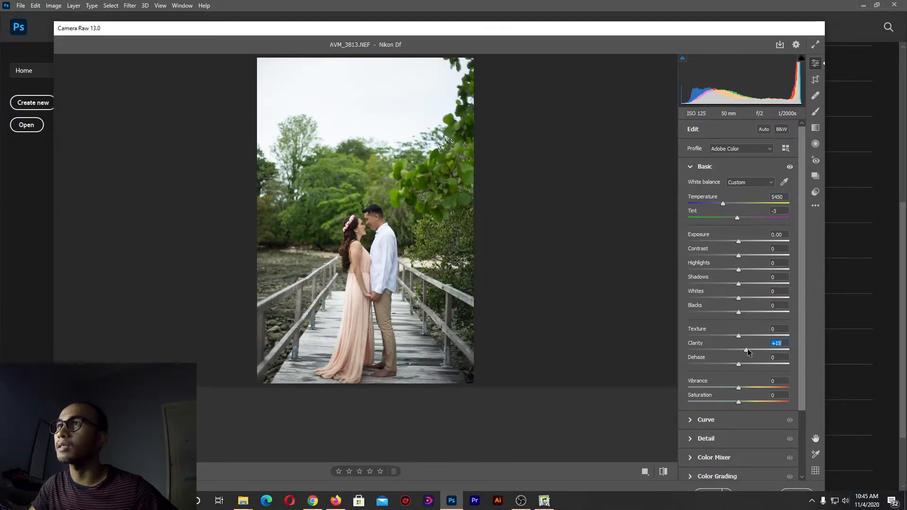
left_click(691, 167)
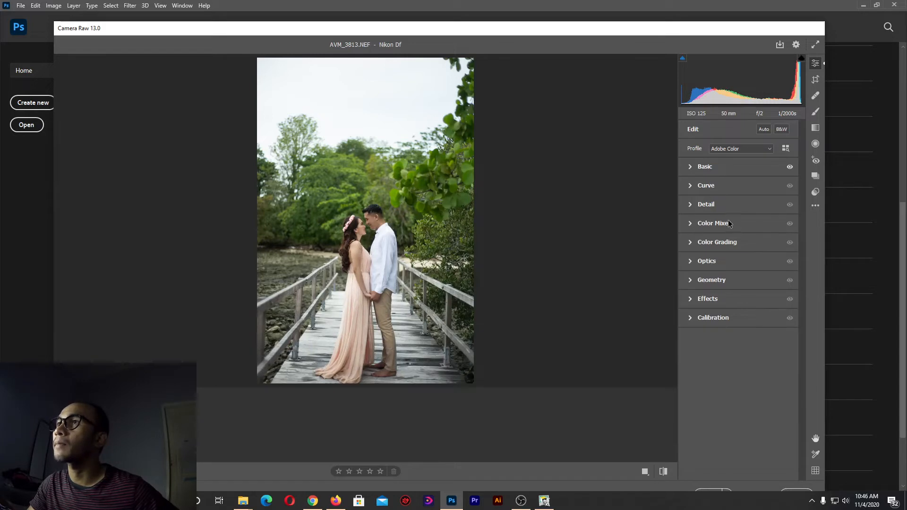
Color-grade the midtones with hue 344, saturation 30 and luminance 81
left_click(691, 243)
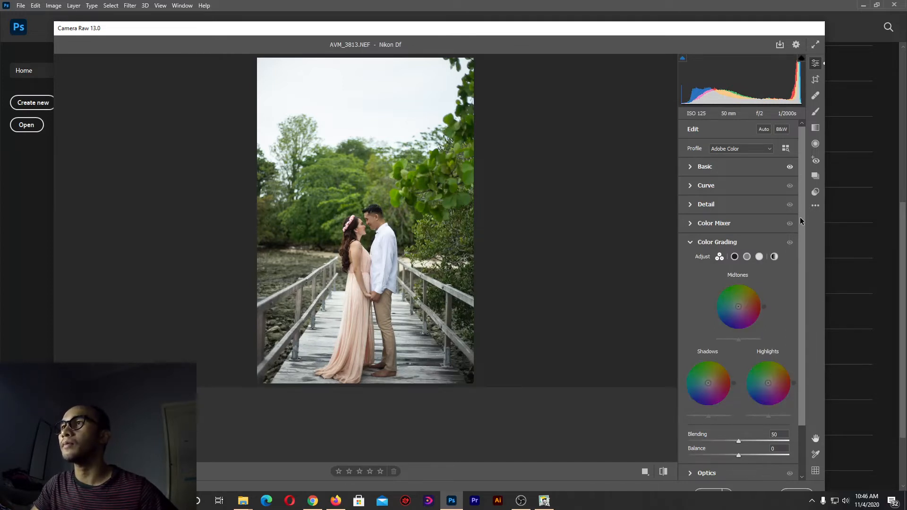
scroll(802, 220, "down", 1)
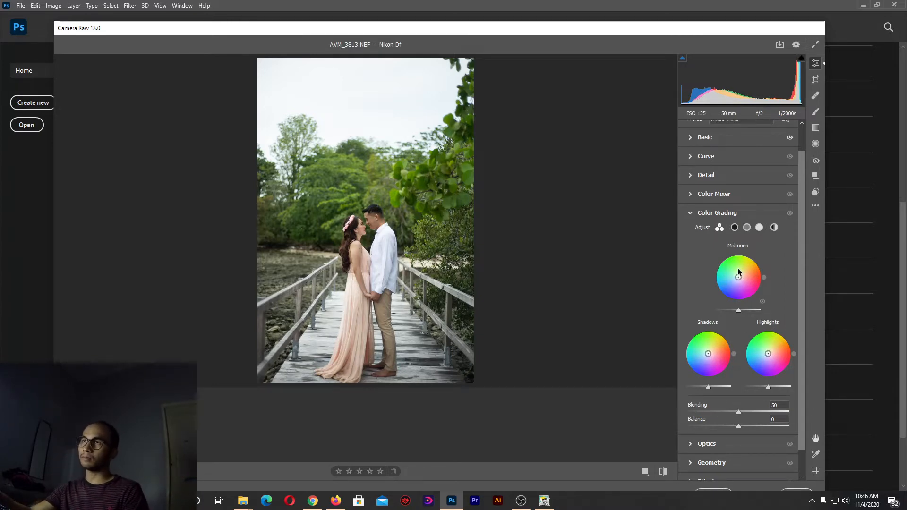
left_click(746, 228)
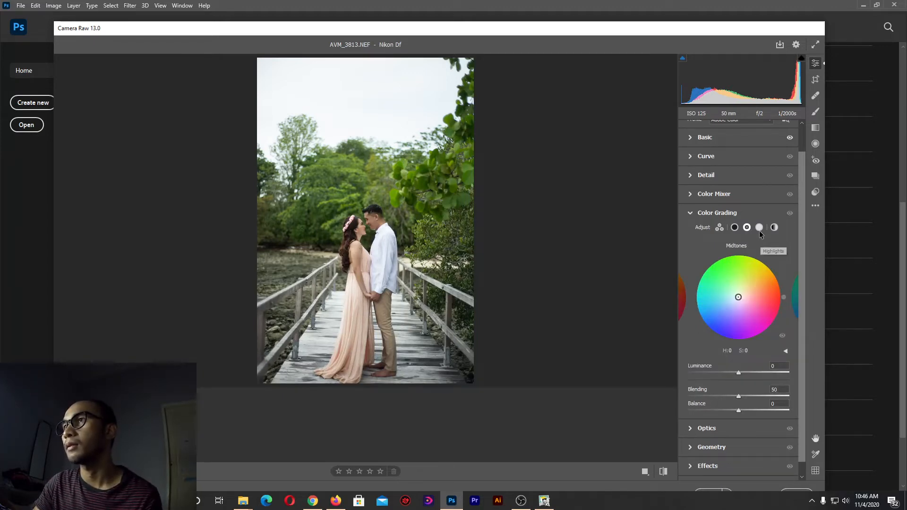
left_click(735, 228)
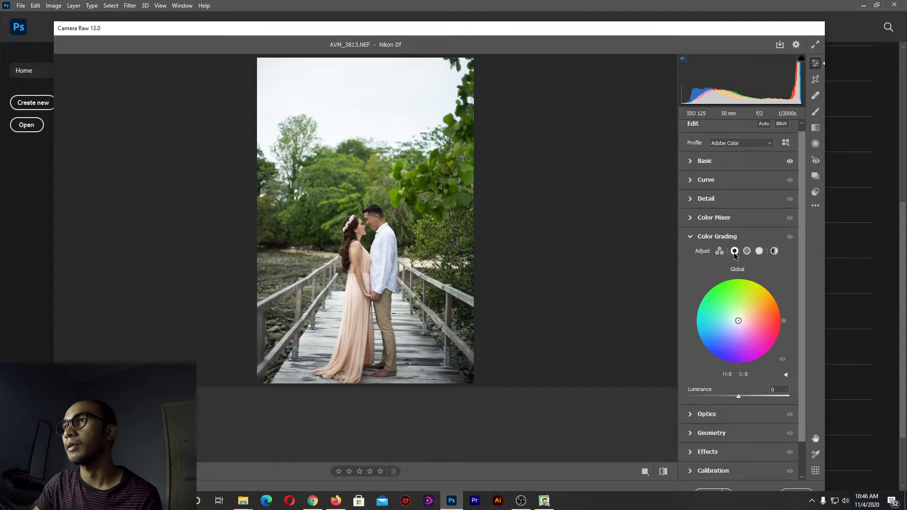
left_click(720, 252)
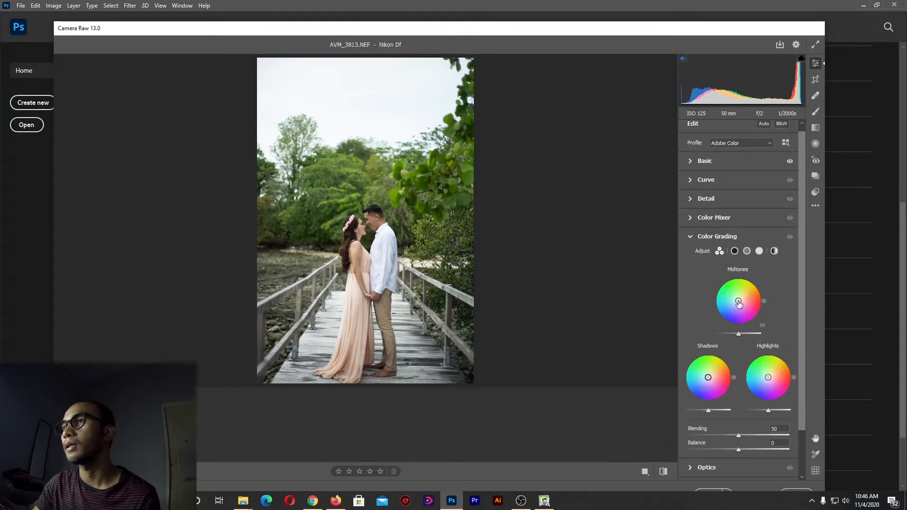
left_click_drag(739, 303, 750, 297)
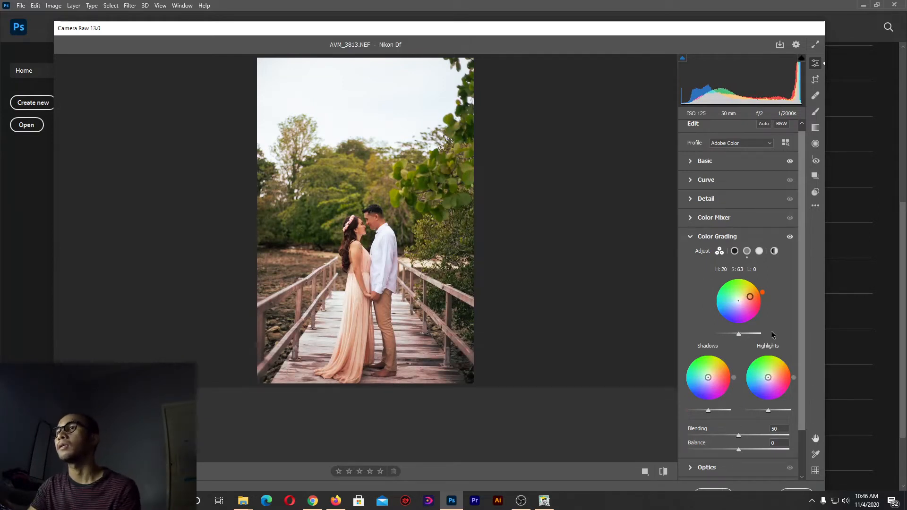
mouse_move(751, 296)
left_mouse_down()
mouse_move(741, 289)
mouse_move(747, 311)
mouse_move(755, 305)
mouse_move(768, 318)
mouse_move(771, 310)
mouse_move(745, 303)
left_mouse_up()
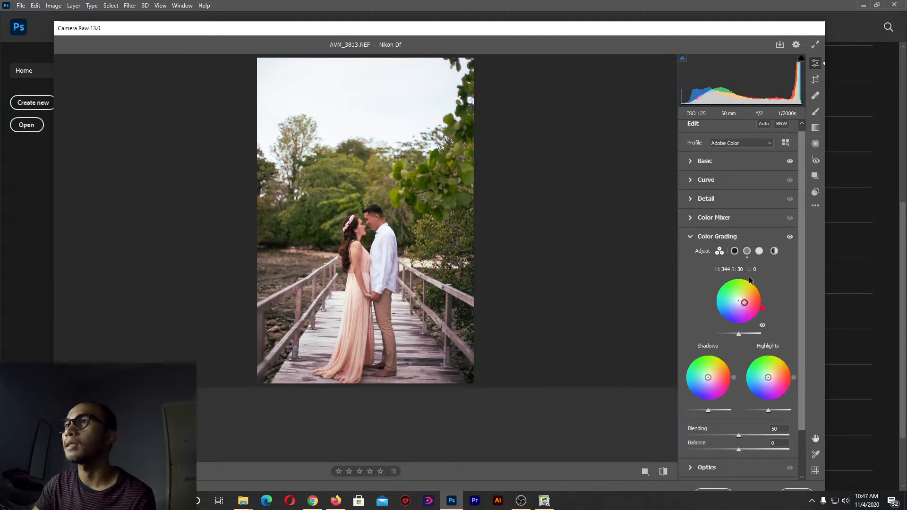
left_click_drag(739, 334, 758, 339)
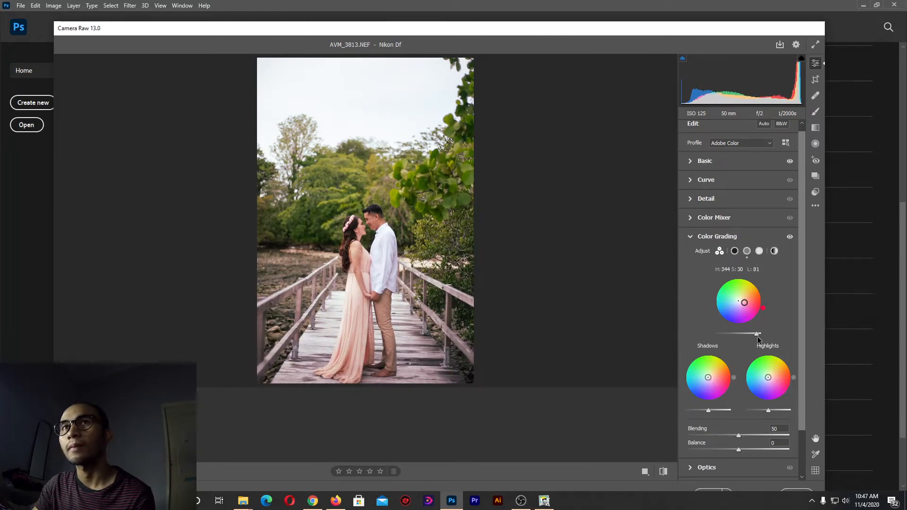
Try a pink shadow tint and a balance shift in Color Grading, and return shadow saturation and balance to 0
left_click_drag(719, 383, 715, 381)
double_click(714, 382)
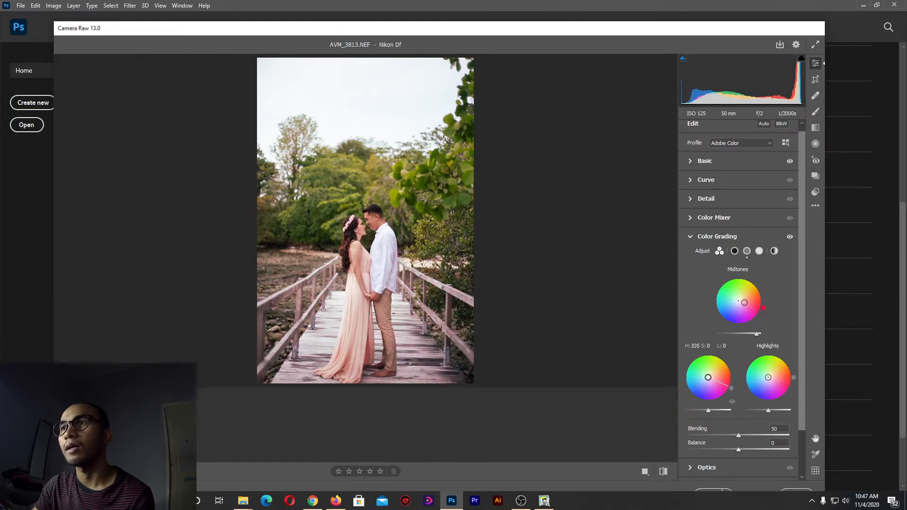
mouse_move(732, 392)
left_mouse_down()
mouse_move(733, 367)
mouse_move(708, 355)
mouse_move(730, 386)
left_mouse_up()
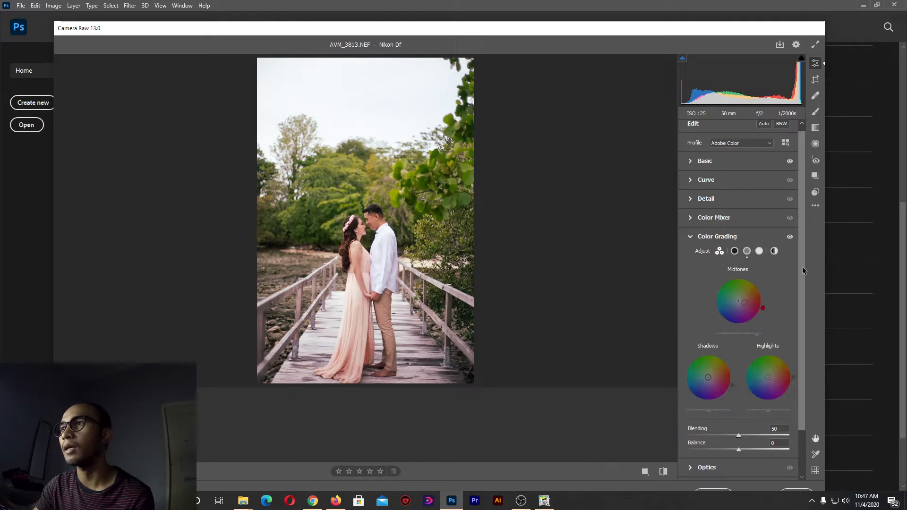
left_click_drag(803, 271, 802, 330)
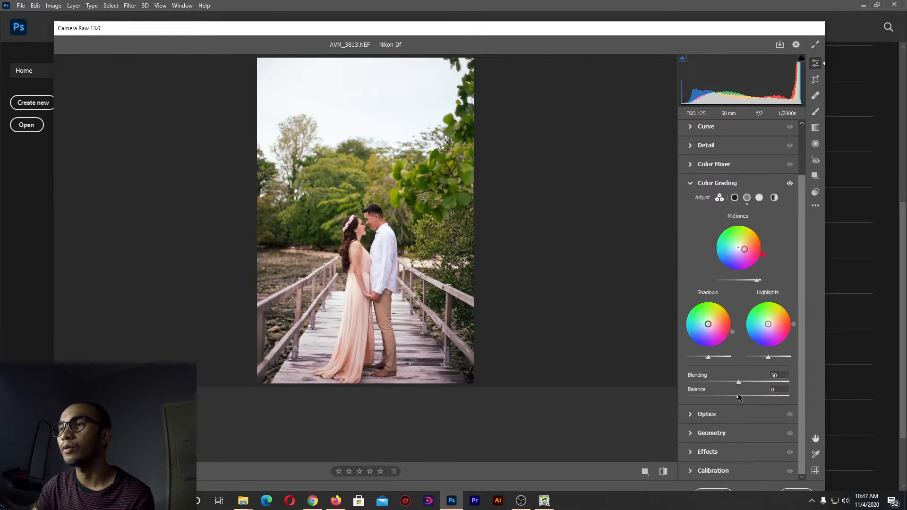
mouse_move(738, 393)
left_mouse_down()
mouse_move(764, 395)
mouse_move(705, 398)
mouse_move(780, 398)
mouse_move(727, 404)
mouse_move(779, 397)
mouse_move(743, 397)
left_mouse_up()
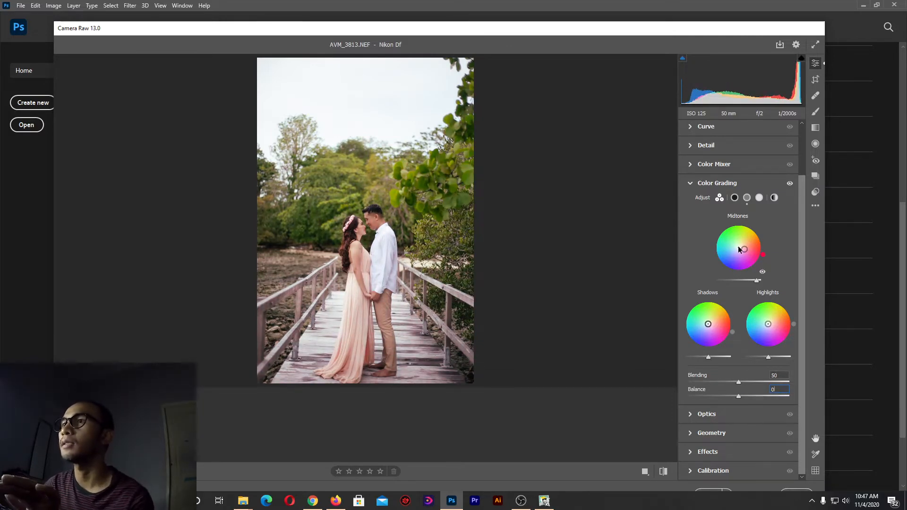
left_click(690, 184)
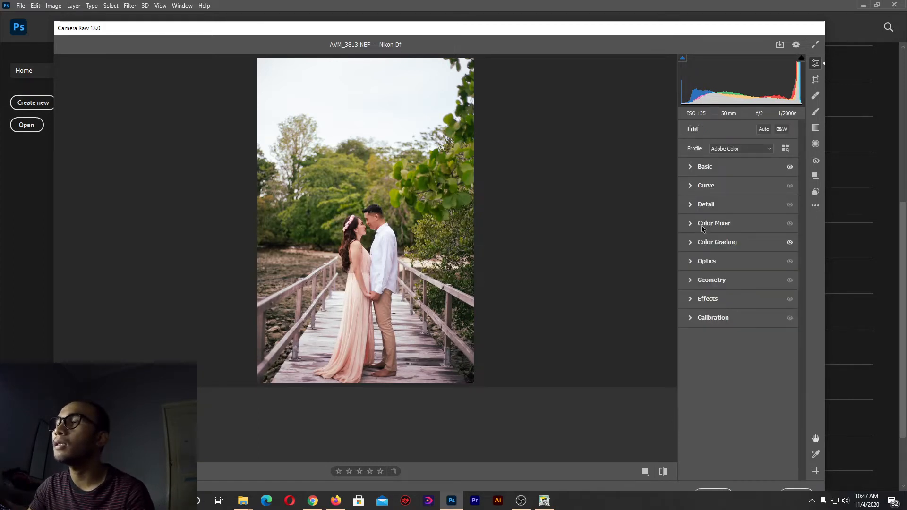
Compare the Level, Vertical and Full Upright corrections in Geometry, and apply Level
left_click(690, 299)
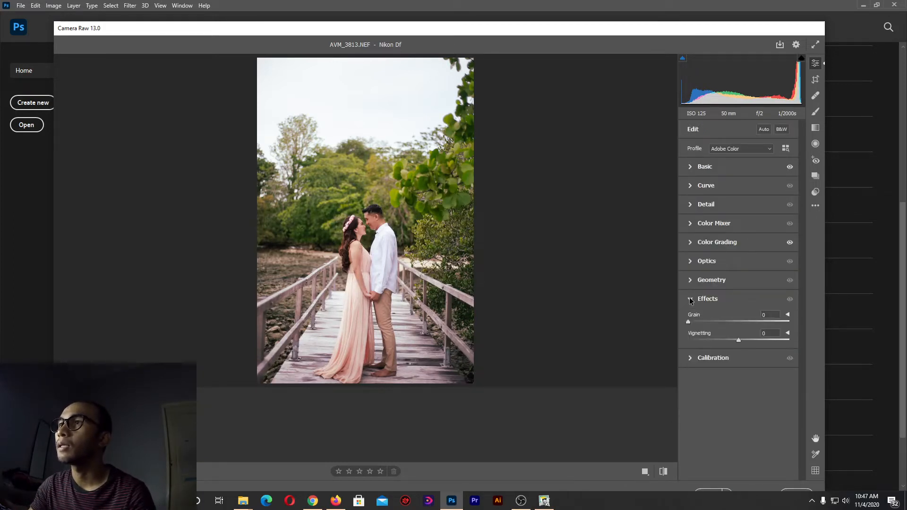
left_click(691, 299)
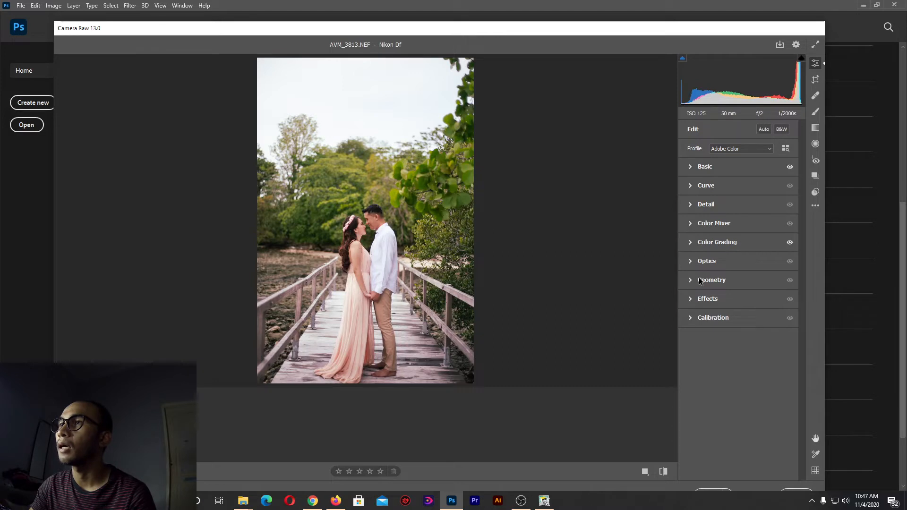
left_click(700, 281)
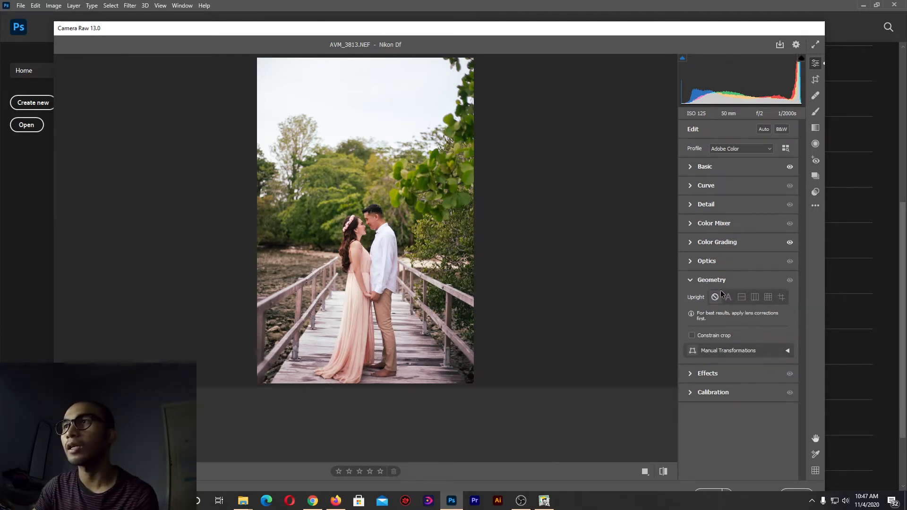
left_click(743, 299)
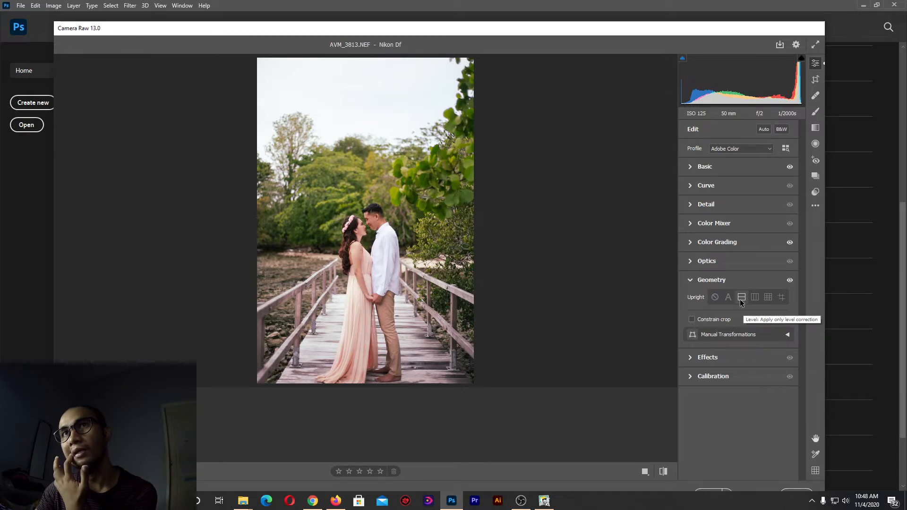
left_click(755, 299)
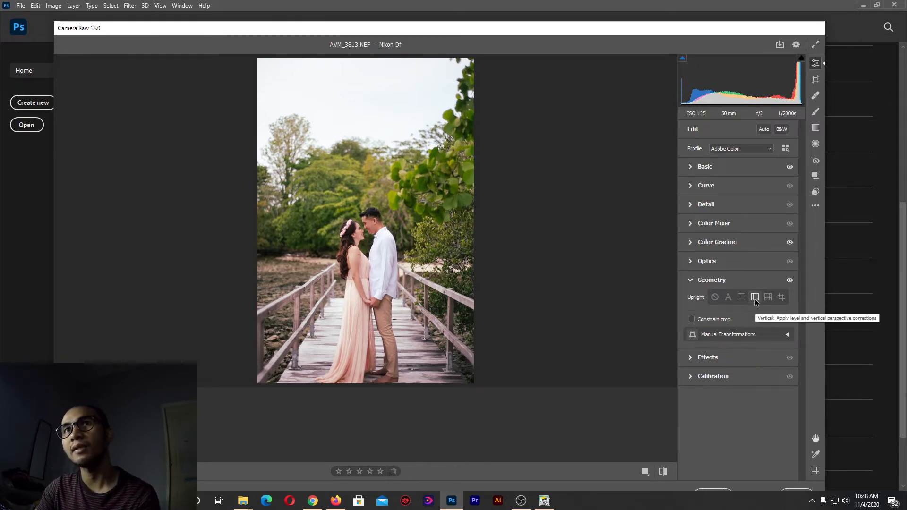
left_click(766, 298)
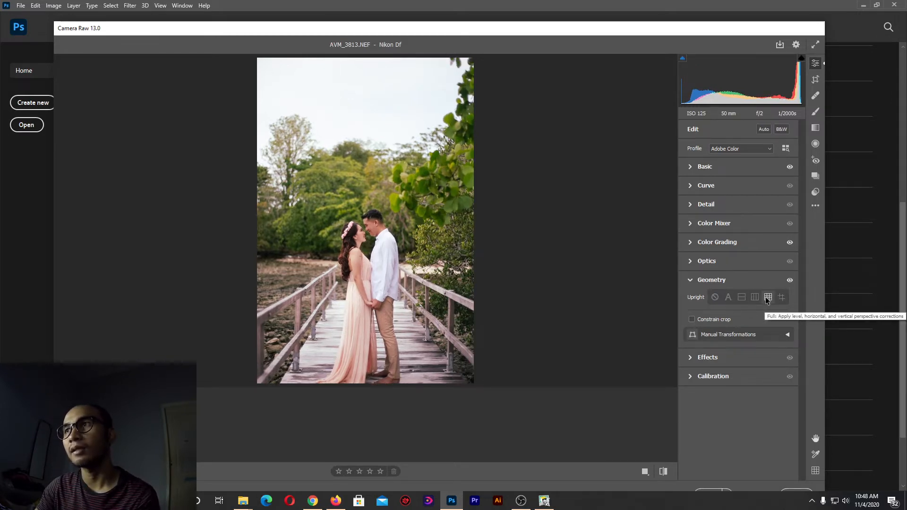
left_click(742, 297)
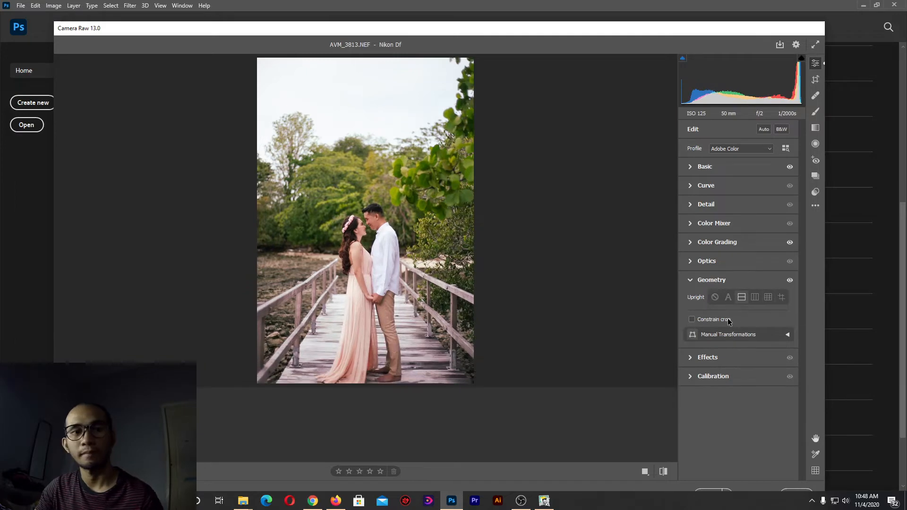
Undo the last Upright change to compare Full with Level, and restore the Level correction
key("ctrl+z")
key("ctrl+z")
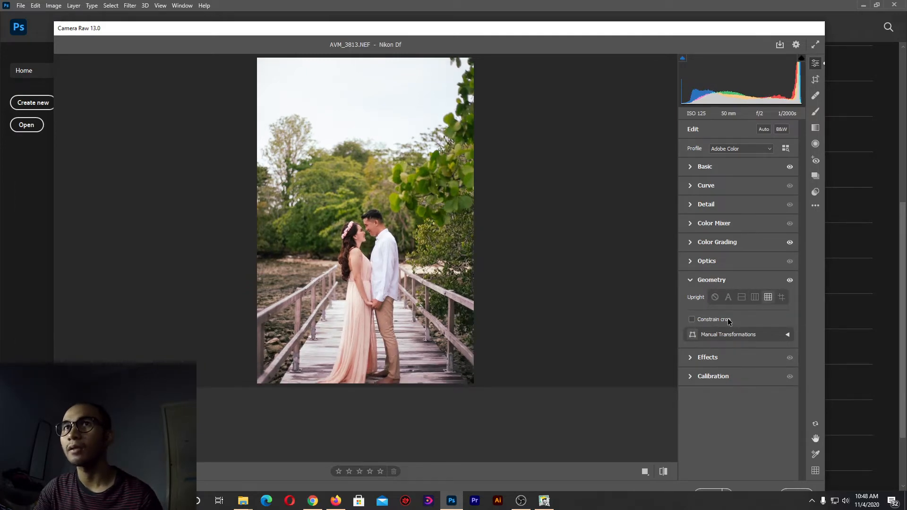
key("ctrl+z")
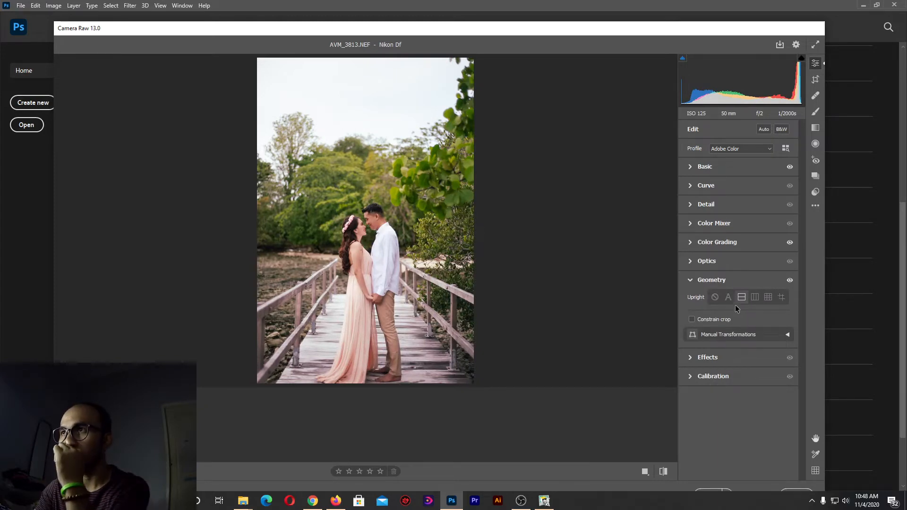
Set the manual lens distortion correction to +37 in Optics
left_click(710, 278)
left_click(712, 262)
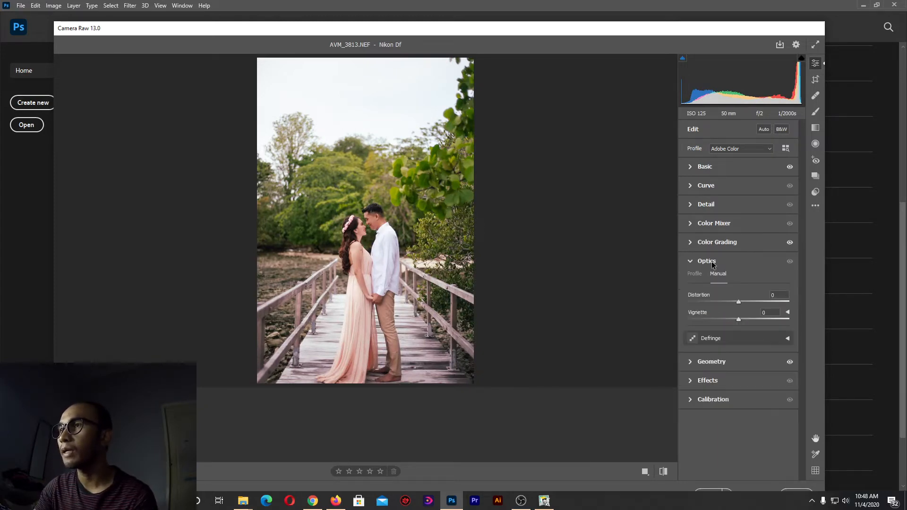
left_click(695, 274)
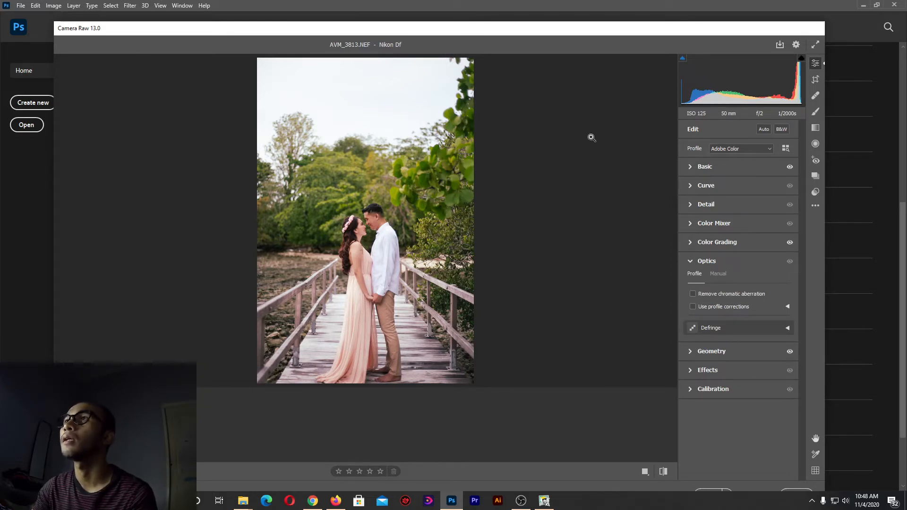
left_click(718, 274)
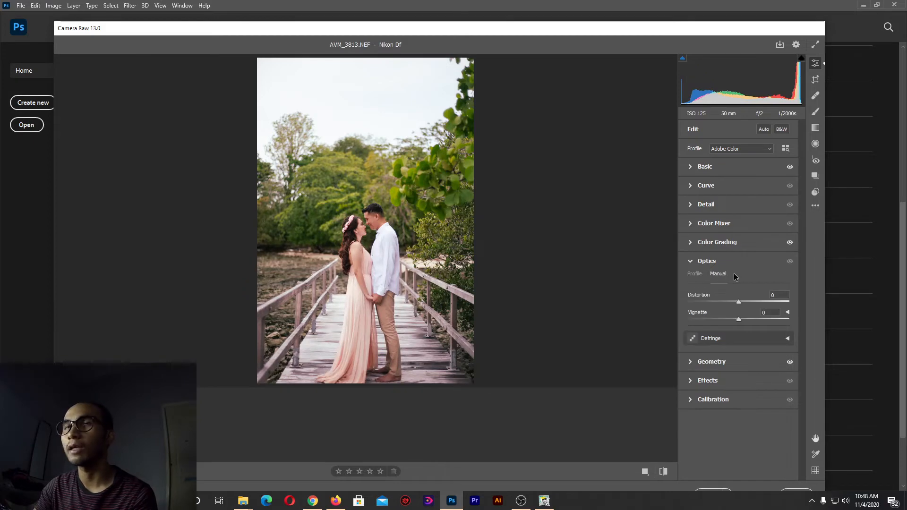
left_click_drag(739, 304, 758, 303)
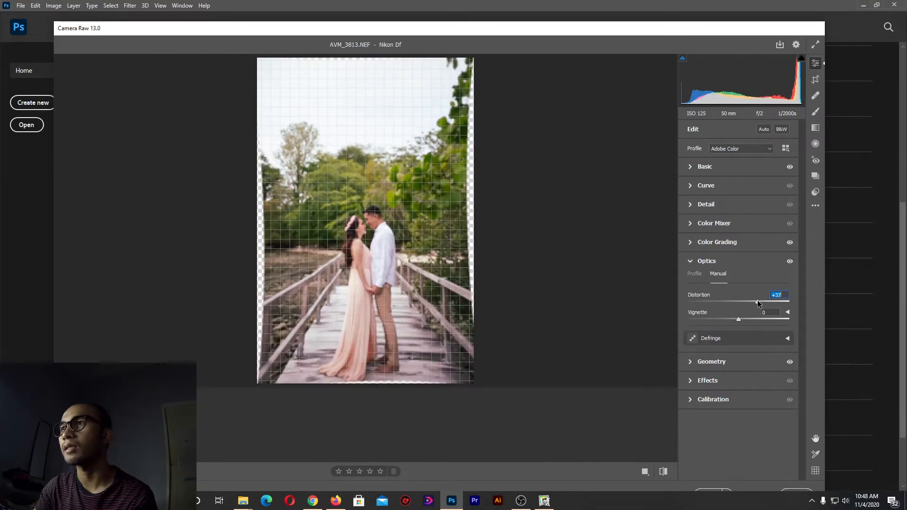
left_click(690, 262)
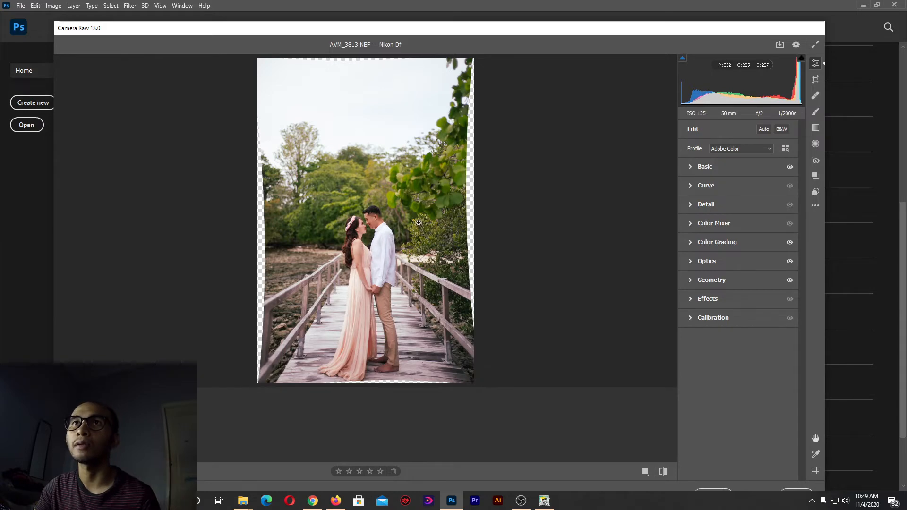
Try a vignette of -41 in Effects and return the vignetting to 0
left_click(707, 300)
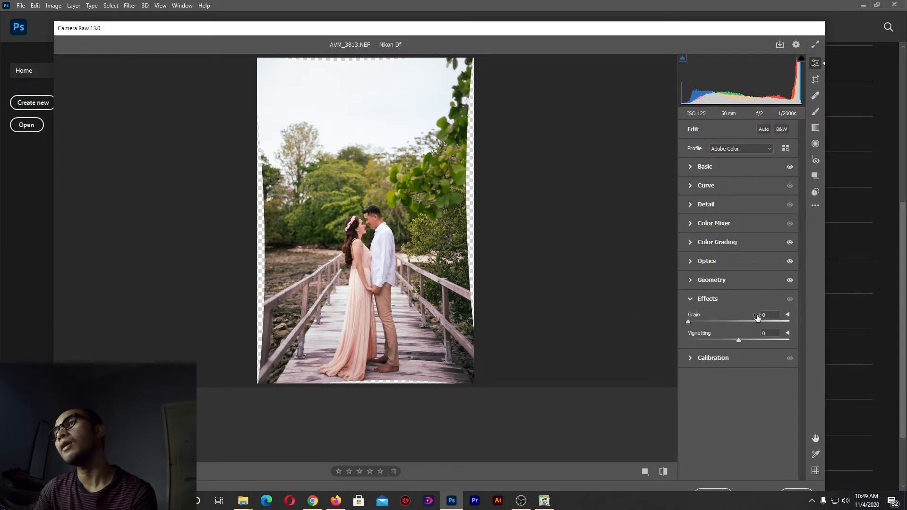
left_click(788, 316)
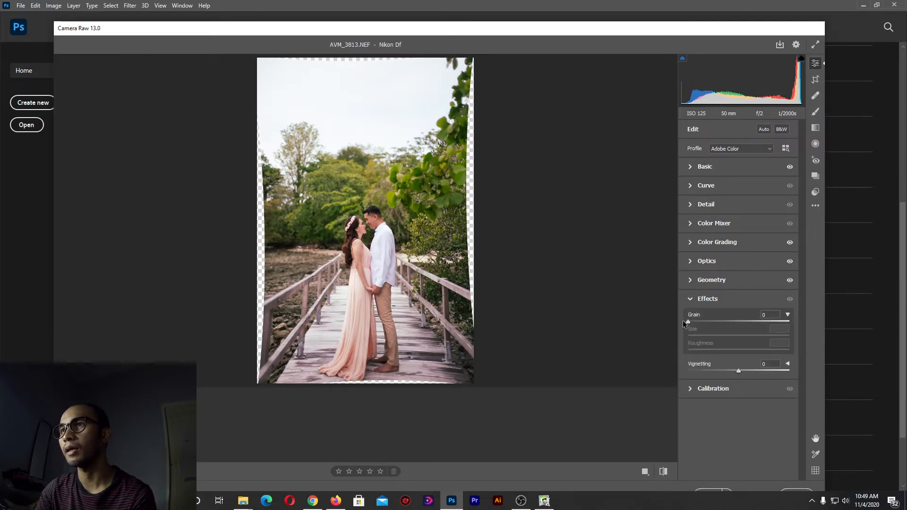
mouse_move(684, 322)
left_mouse_down()
mouse_move(712, 322)
mouse_move(688, 322)
left_mouse_up()
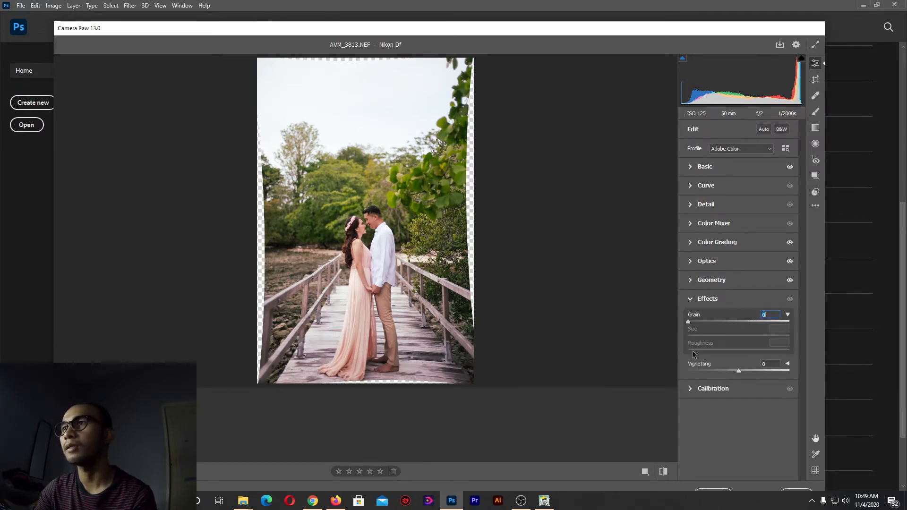
left_click_drag(720, 375, 718, 374)
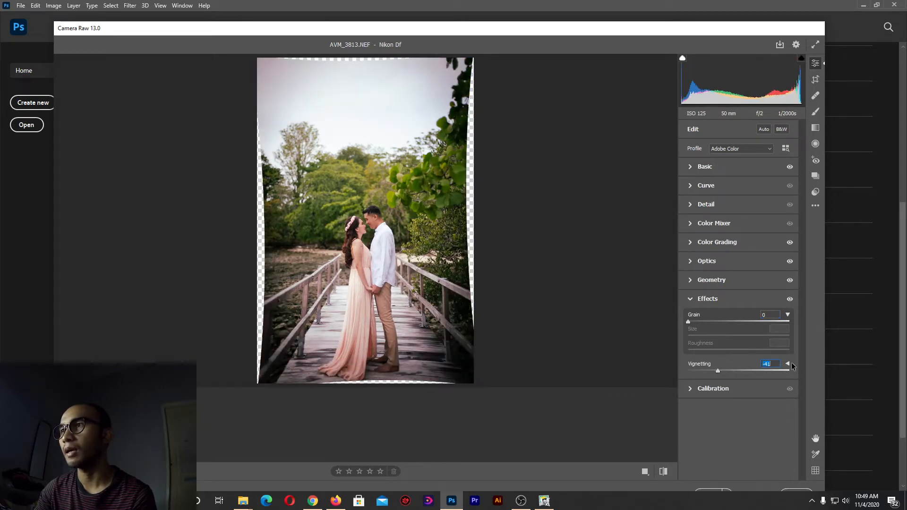
left_click(787, 364)
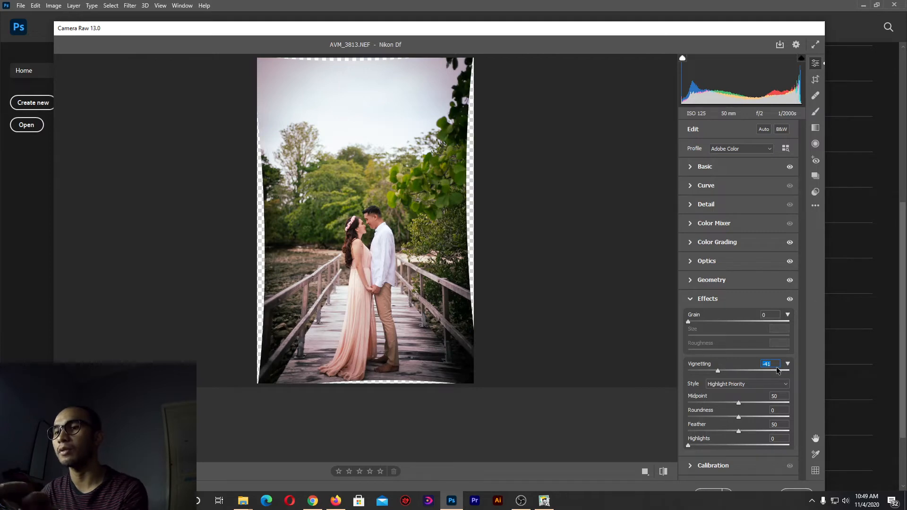
type("0")
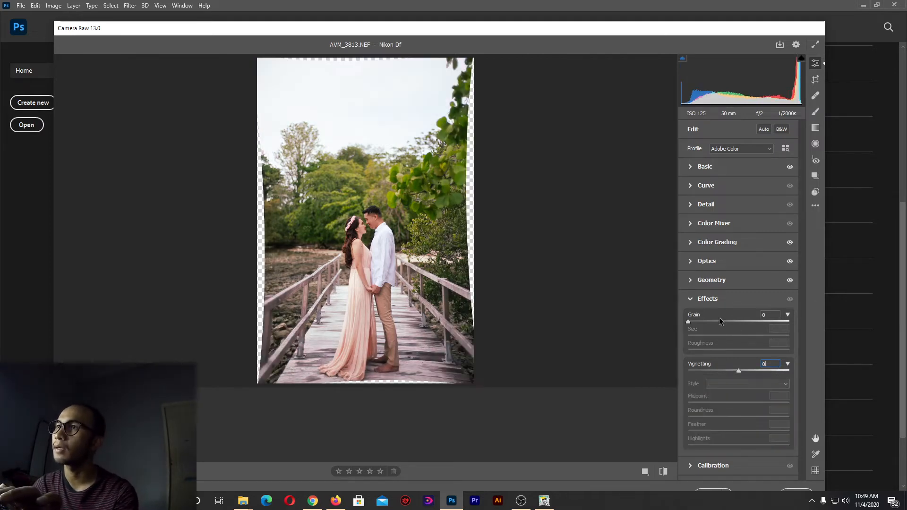
left_click(692, 299)
Calibrate the green primary with hue +54 and saturation -42
left_click(691, 317)
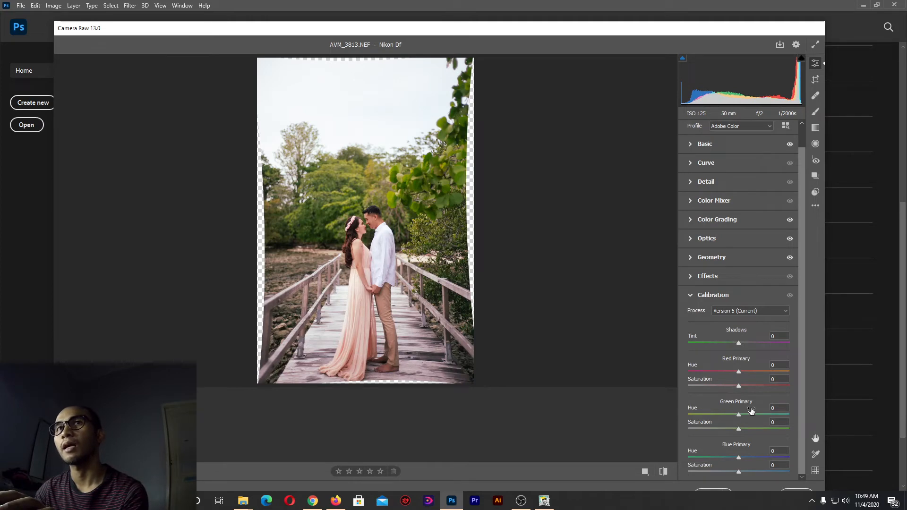
left_click_drag(743, 415, 715, 431)
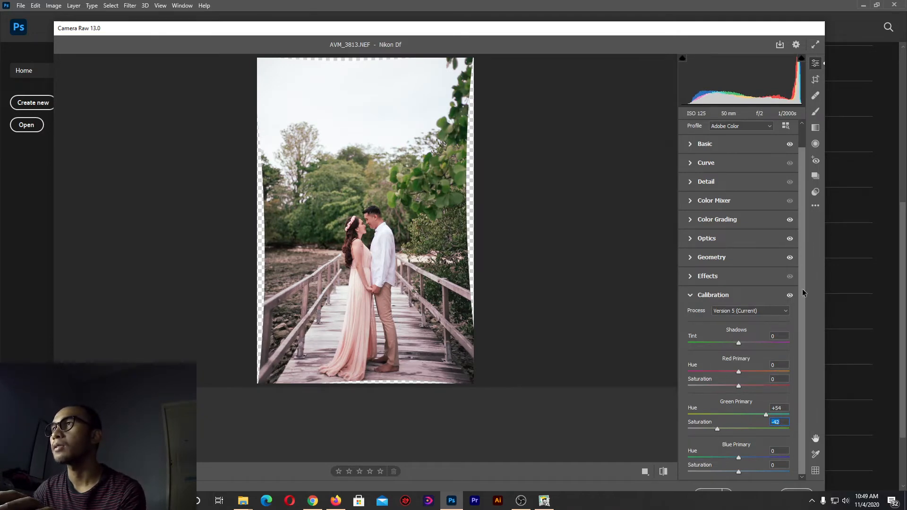
left_click(719, 149)
left_click(697, 167)
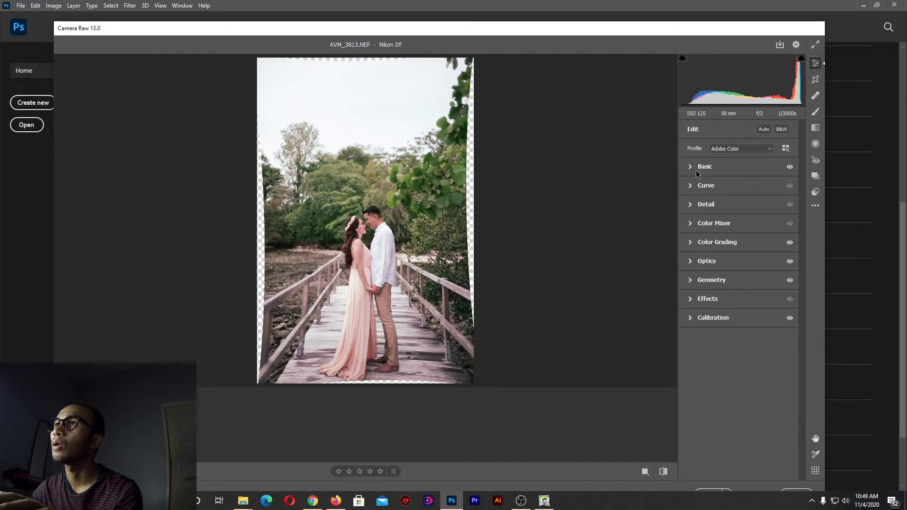
Look through the Color Mixer's HSL hue and saturation settings, and switch its adjustment mode to Color
left_click(726, 227)
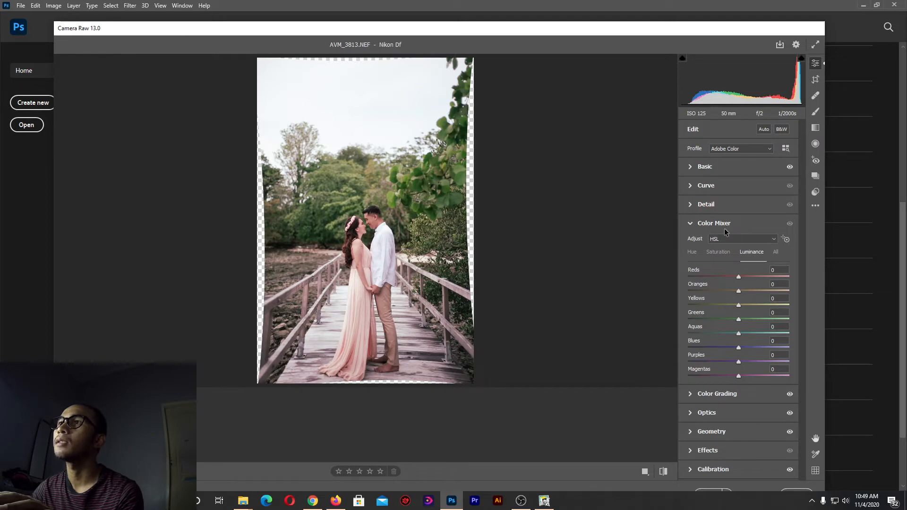
left_click(692, 252)
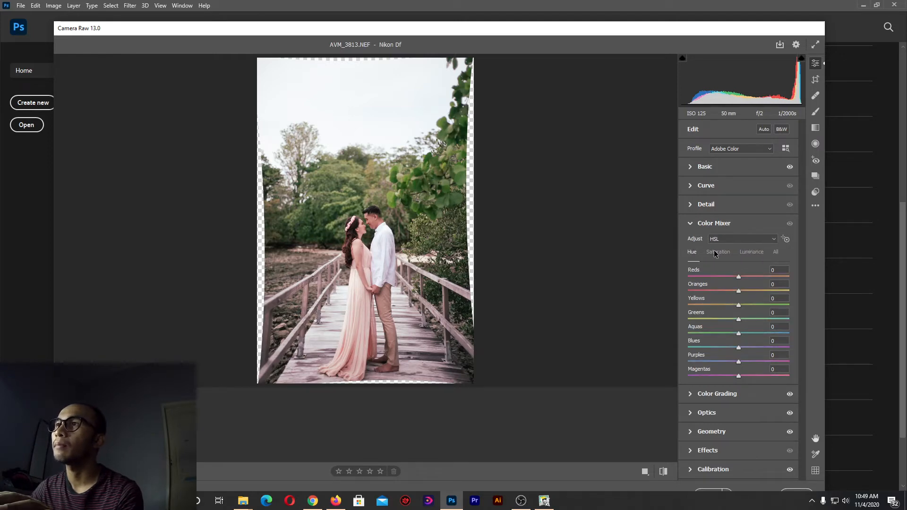
left_click(718, 252)
left_click(726, 239)
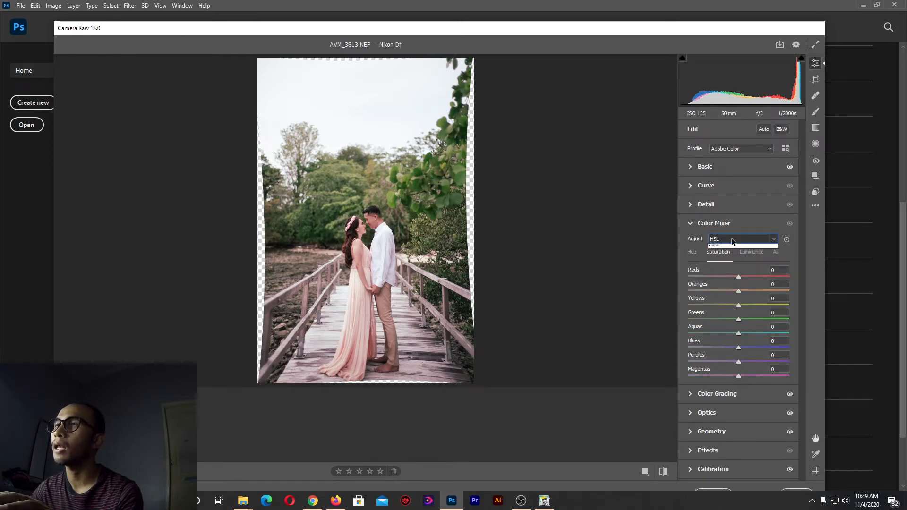
left_click(723, 250)
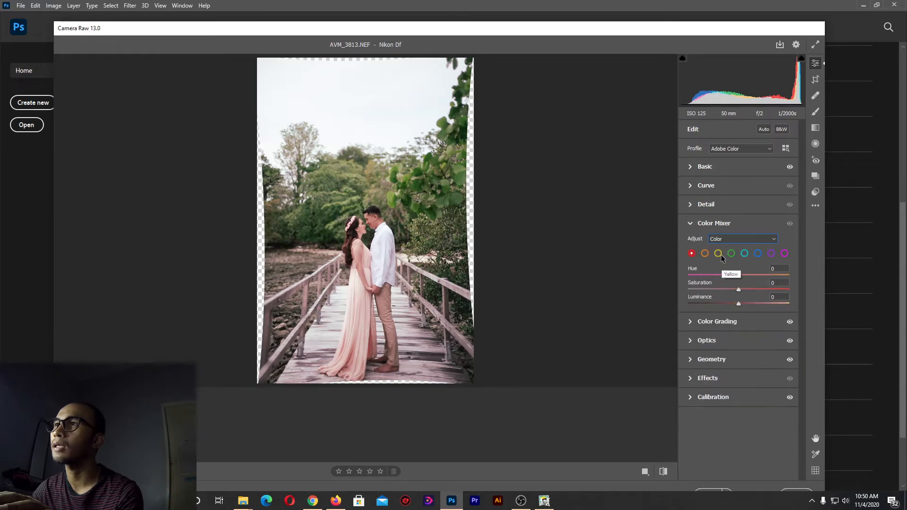
left_click(715, 239)
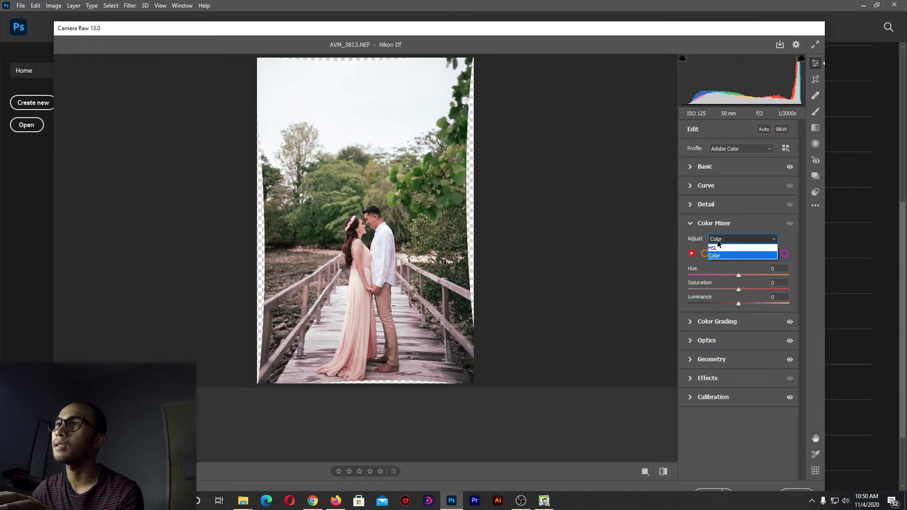
left_click(714, 243)
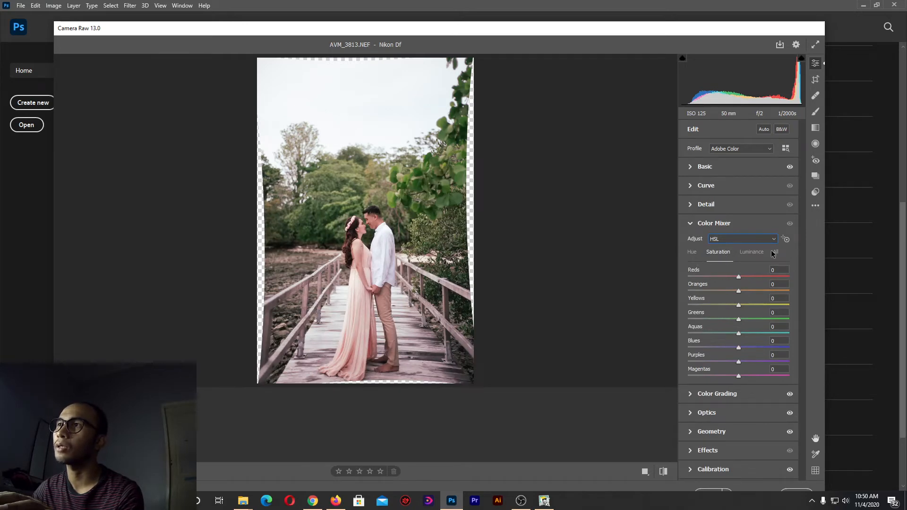
left_click(727, 239)
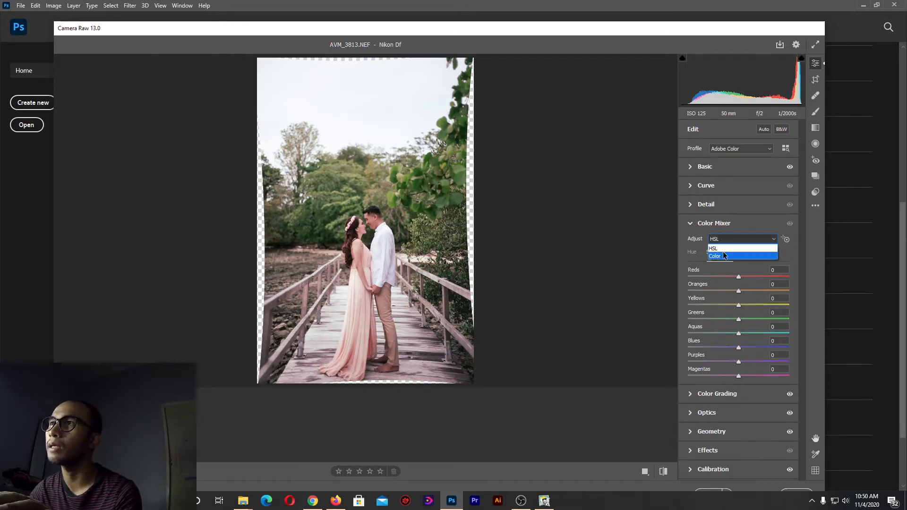
left_click(725, 249)
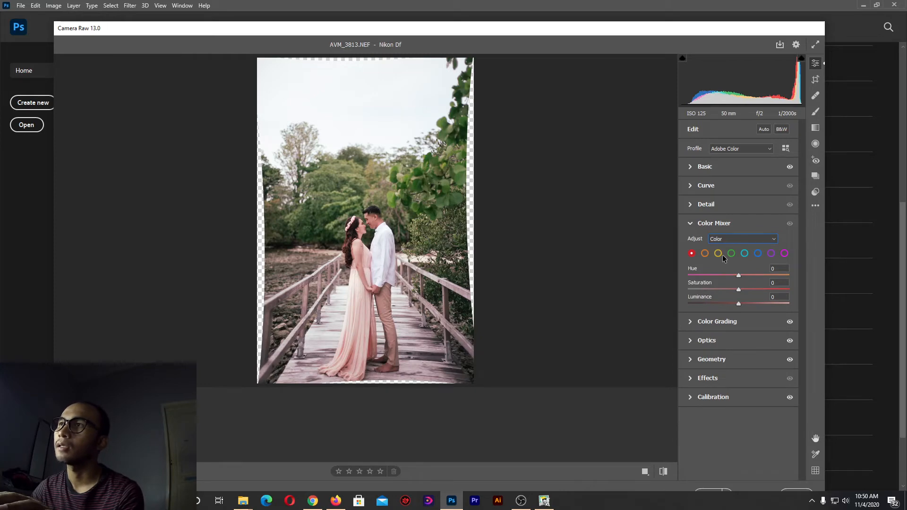
Set the greens' hue to +16 and saturation to -50 in the Color Mixer, and check the couple up close
left_click(731, 253)
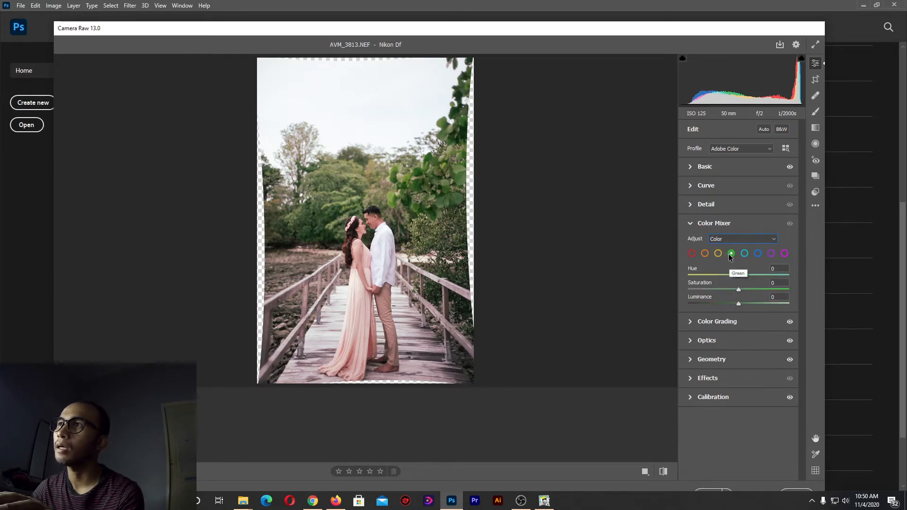
mouse_move(740, 277)
left_mouse_down()
mouse_move(699, 278)
mouse_move(752, 276)
mouse_move(741, 277)
mouse_move(767, 288)
mouse_move(673, 295)
mouse_move(728, 289)
left_mouse_up()
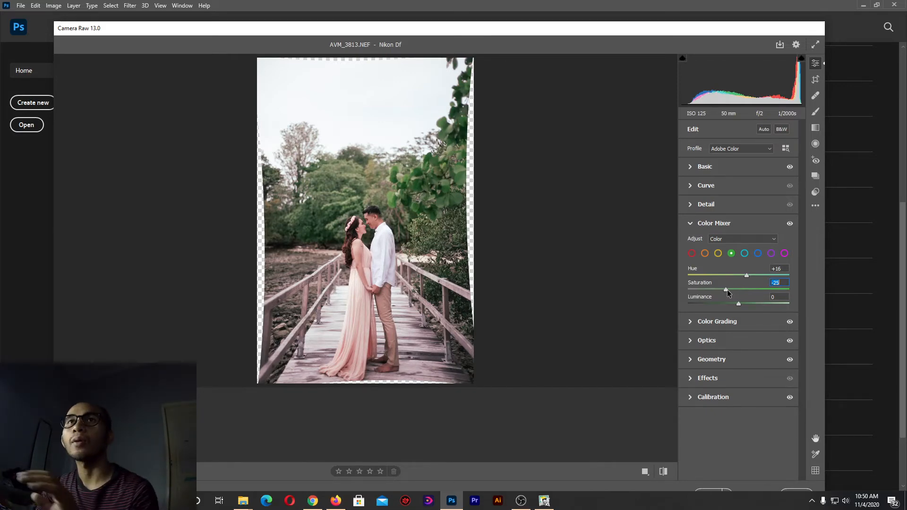
left_click_drag(728, 291, 715, 299)
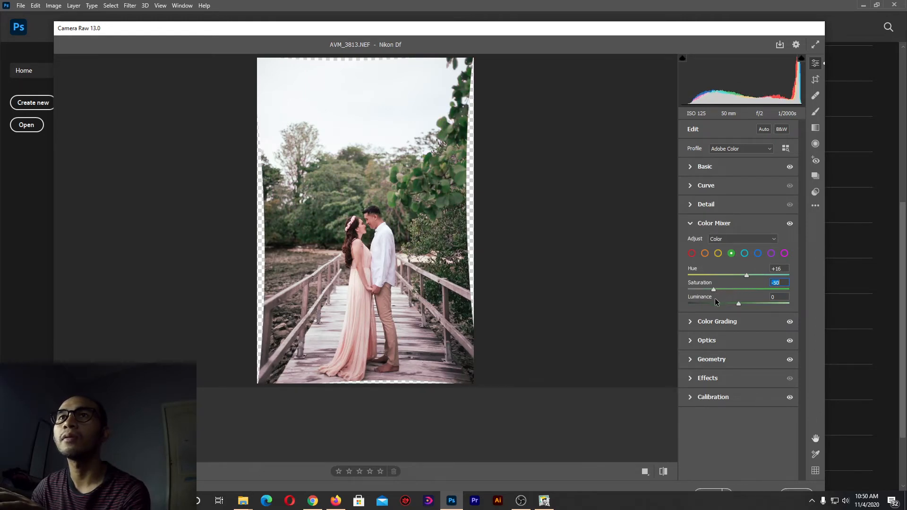
left_click(383, 223)
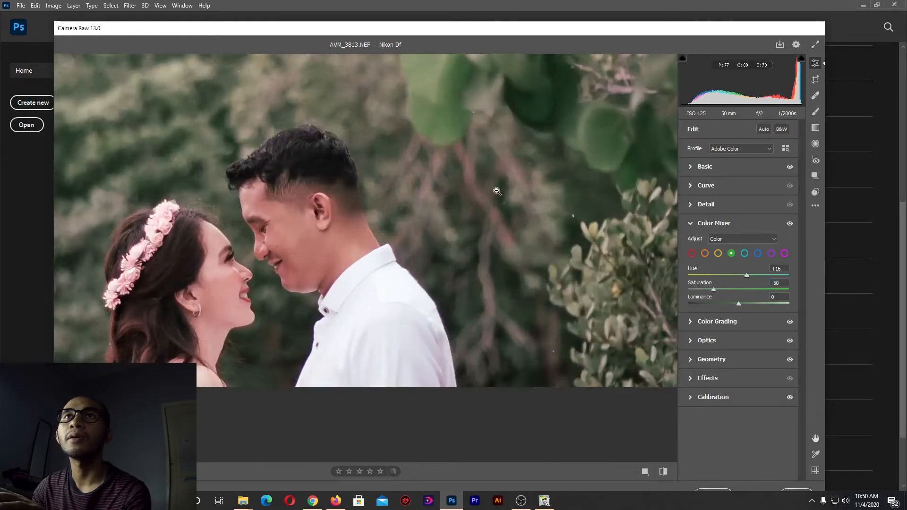
left_click(490, 189)
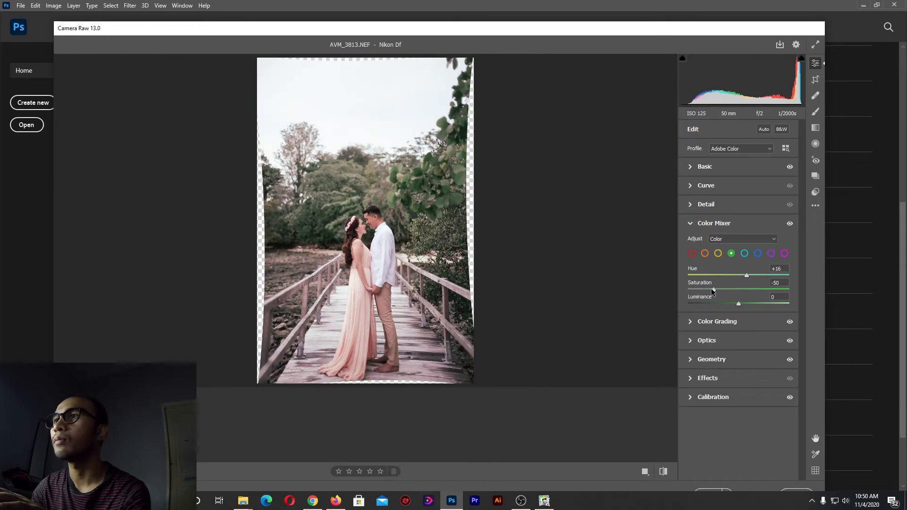
Try green saturation -55 with luminance +85, and settle on saturation -3 and luminance +62
left_click_drag(715, 288, 784, 310)
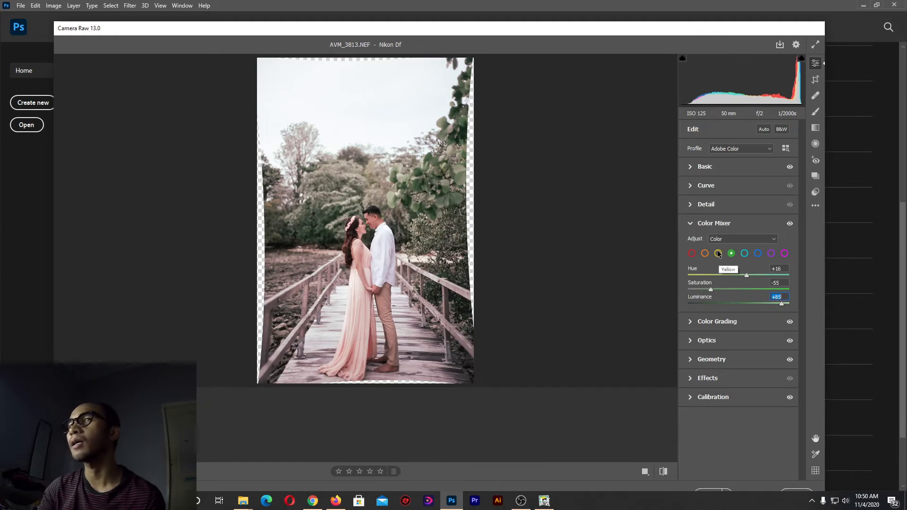
left_click_drag(711, 289, 766, 306)
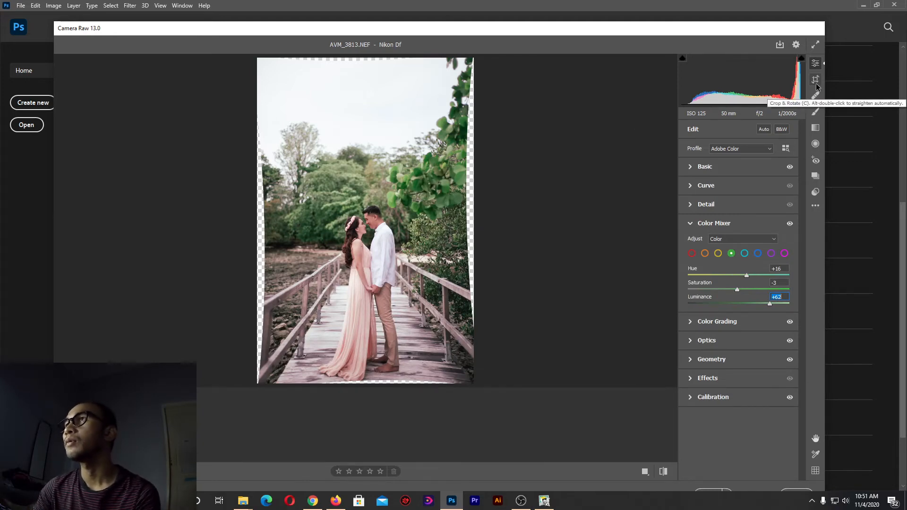
left_click(690, 223)
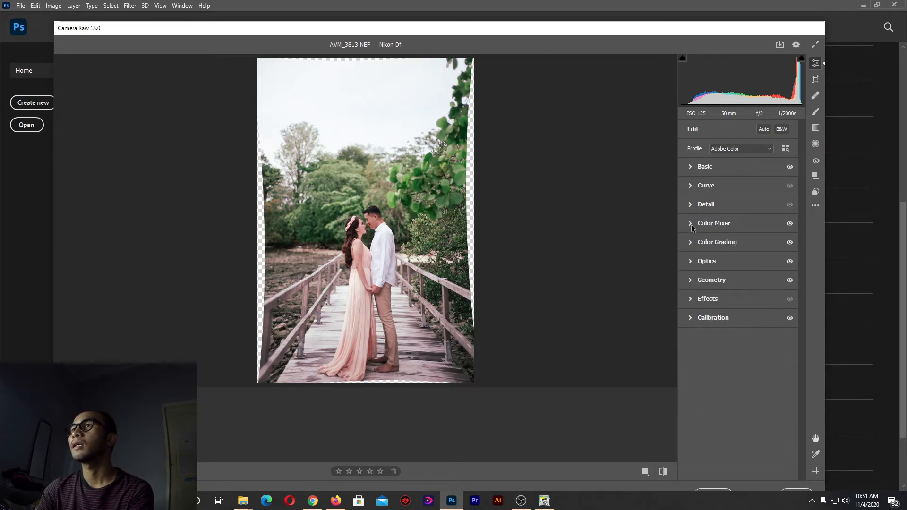
Activate the adjustment Brush at size 26 and review its Selective Edits settings
left_click(816, 112)
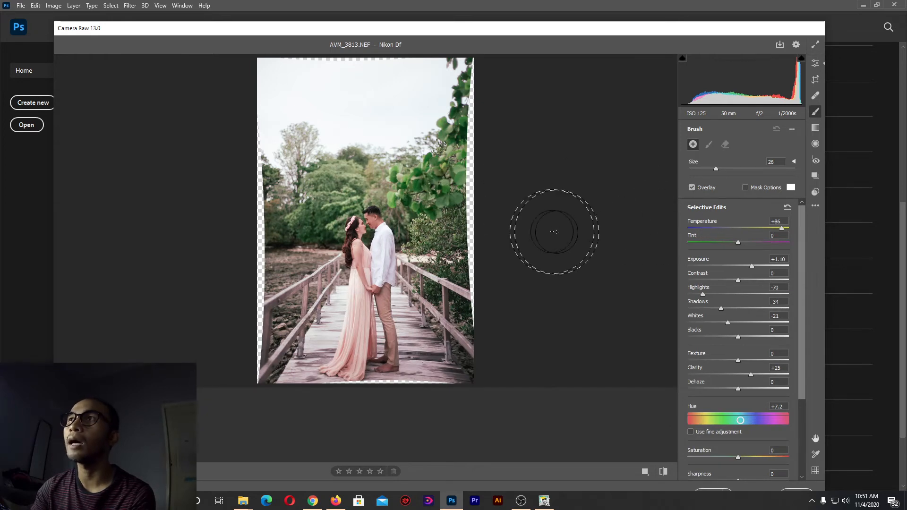
mouse_move(716, 169)
left_mouse_down()
mouse_move(798, 171)
mouse_move(719, 173)
left_mouse_up()
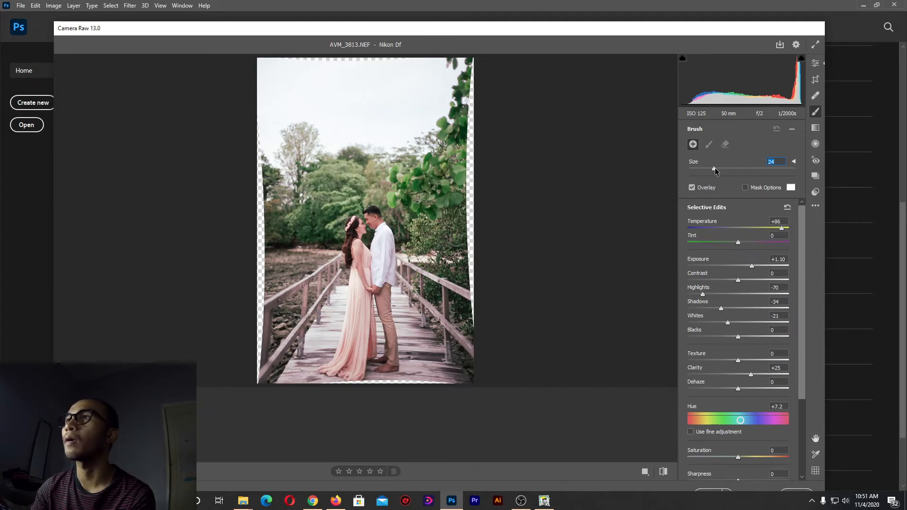
left_click_drag(716, 169, 717, 169)
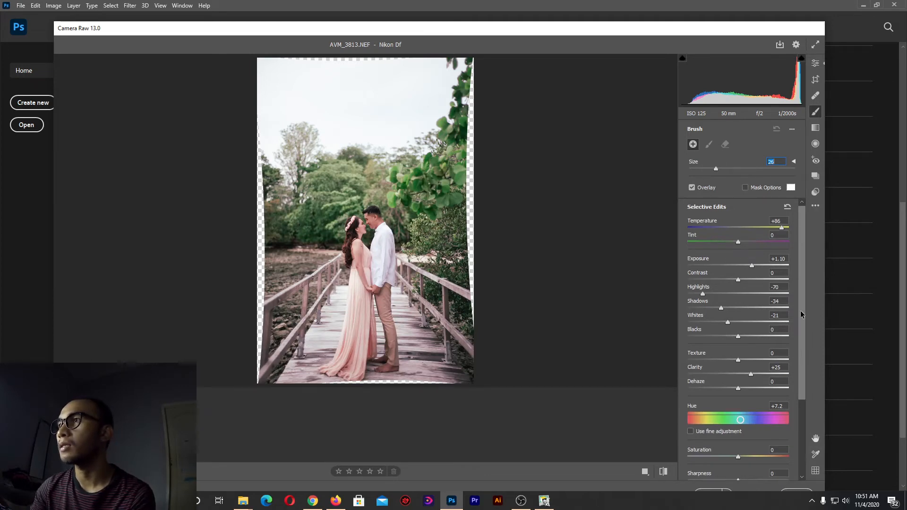
left_click_drag(802, 314, 795, 373)
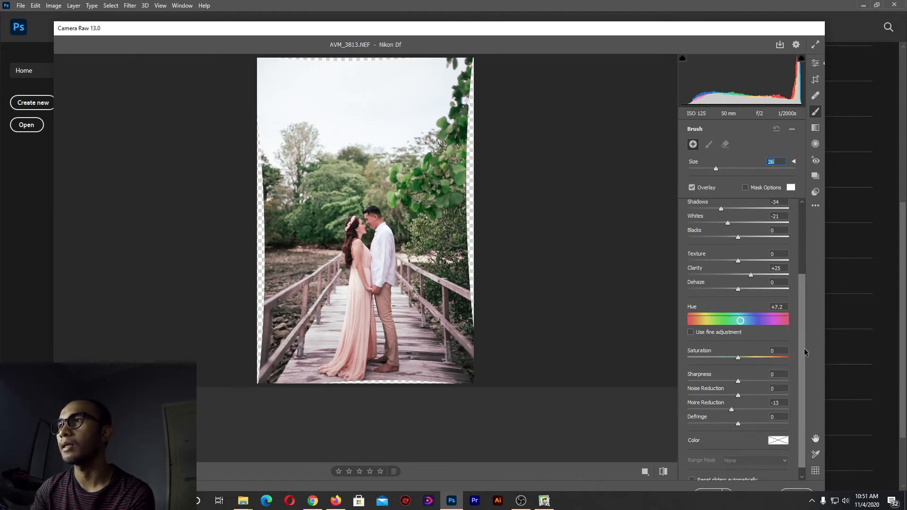
scroll(802, 292, "up", 3)
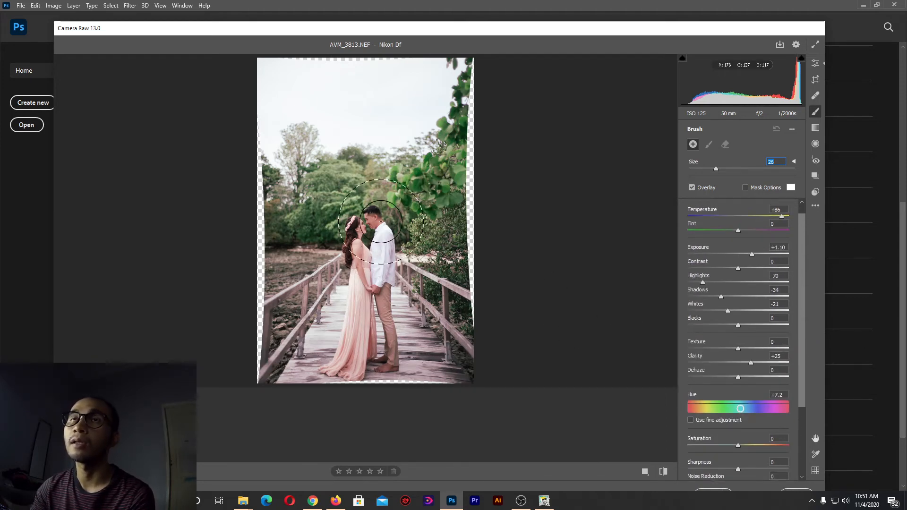
Brush over the couple's heads and set the local adjustment to temperature +20 and exposure +1.40, with brush size 35
left_click(380, 221)
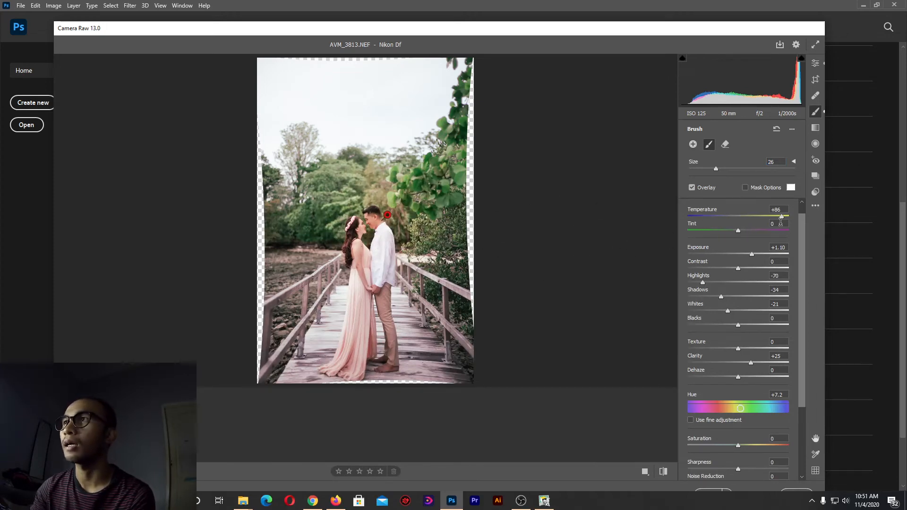
left_click_drag(781, 216, 742, 218)
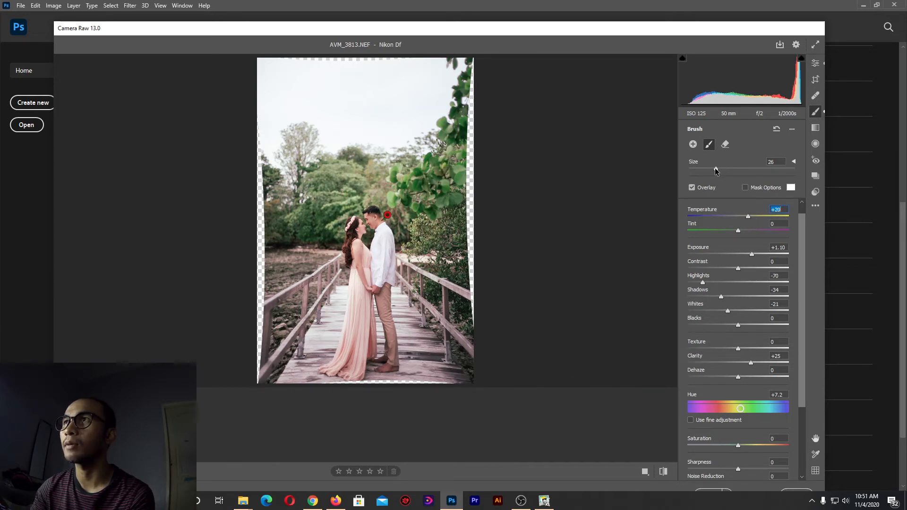
mouse_move(716, 169)
left_mouse_down()
mouse_move(704, 170)
mouse_move(724, 169)
left_mouse_up()
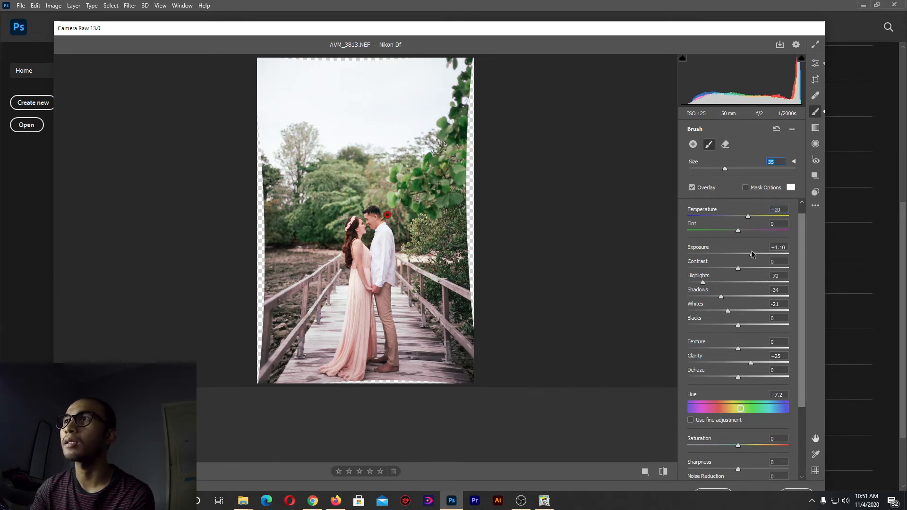
left_click_drag(752, 254, 757, 256)
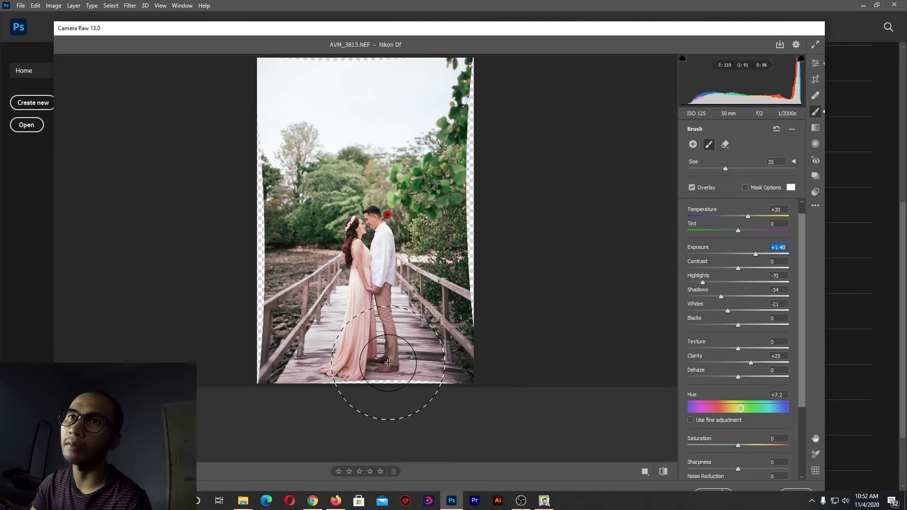
Reduce the brush size to 16 and set its highlights to -37, shadows -35 and whites -1, trying exposure +1.70 before settling on +1.40
left_click_drag(725, 170, 704, 173)
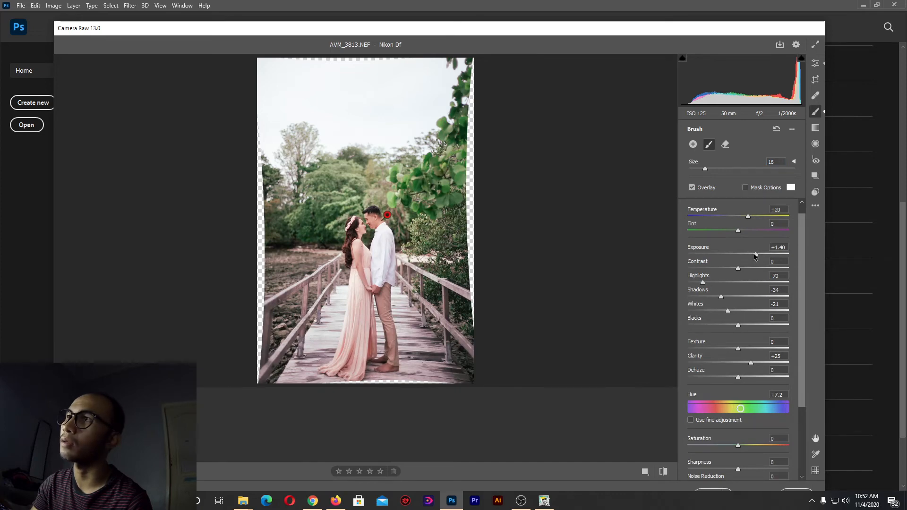
left_click_drag(754, 254, 759, 254)
left_click_drag(703, 283, 720, 298)
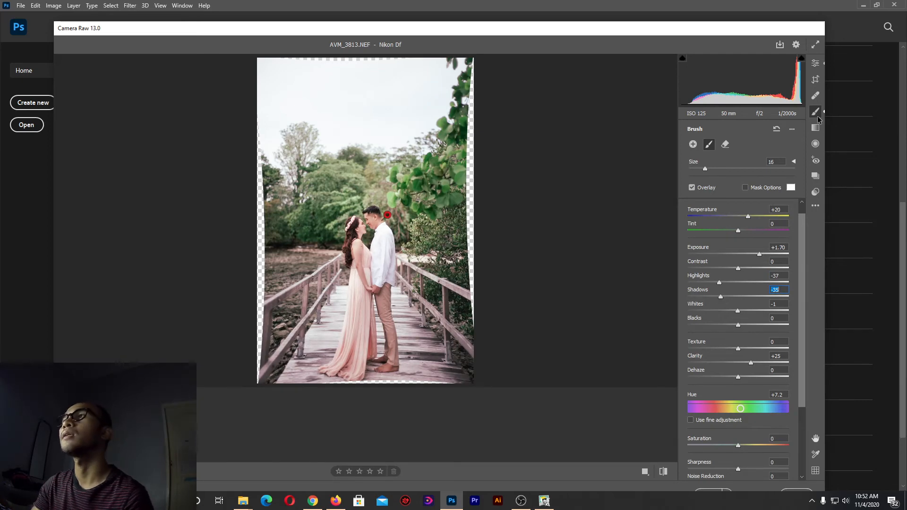
left_click_drag(756, 255, 755, 254)
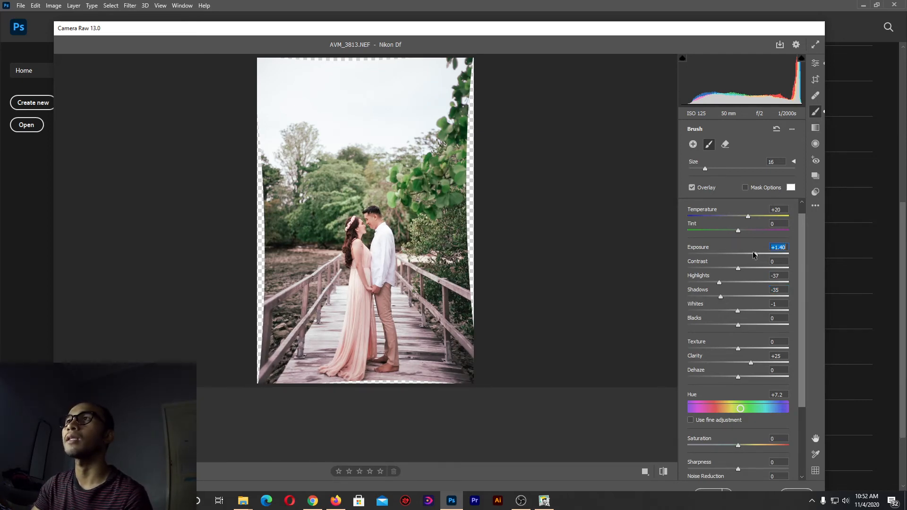
Try small Radial Filters with hue -82.9 on the green leaves beside the couple, and undo them
left_click(820, 144)
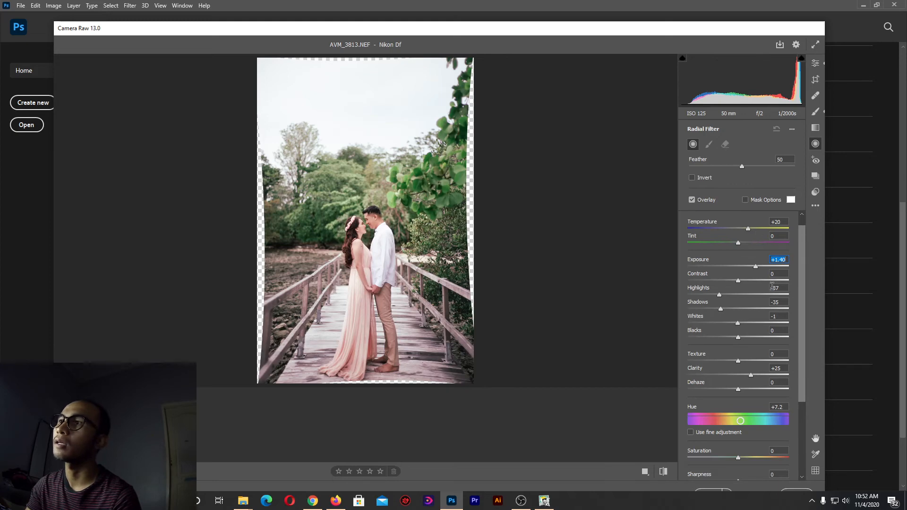
scroll(756, 330, "down", 5)
scroll(746, 373, "up", 5)
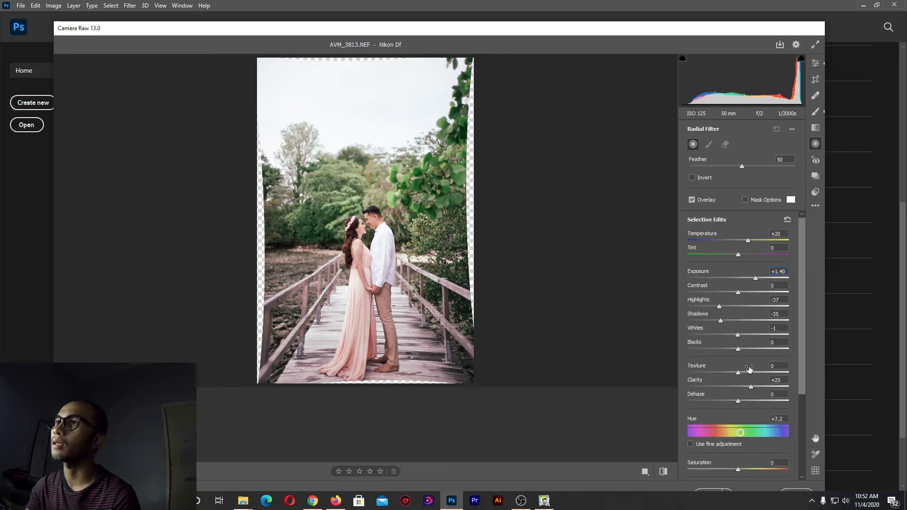
scroll(750, 369, "down", 2)
left_click_drag(741, 388, 715, 388)
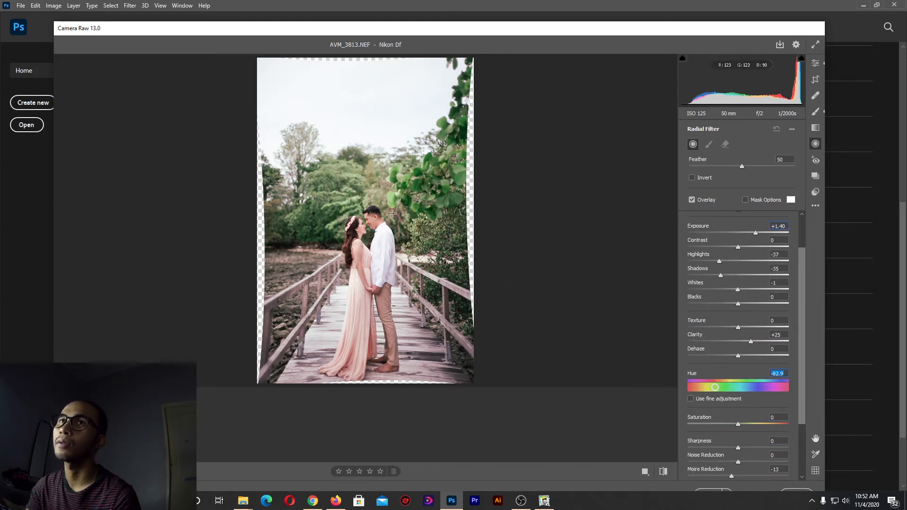
left_click_drag(396, 213, 429, 180)
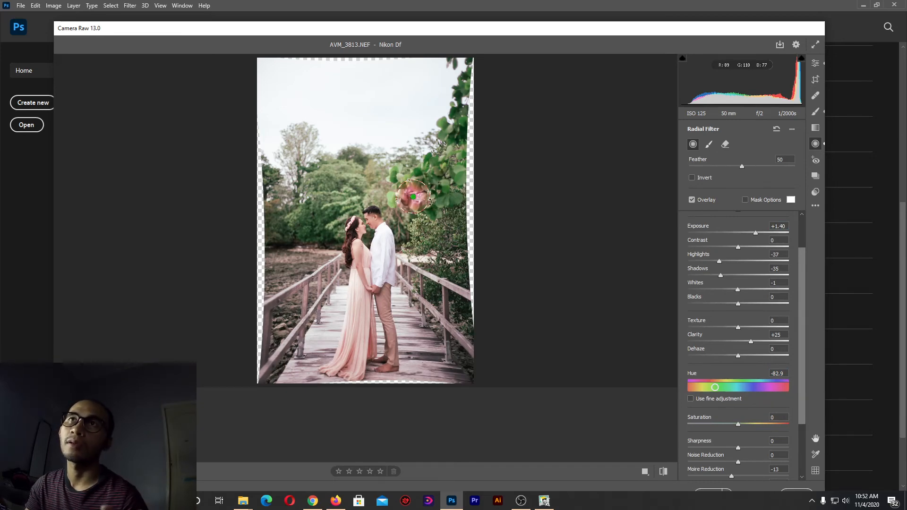
key("ctrl+z")
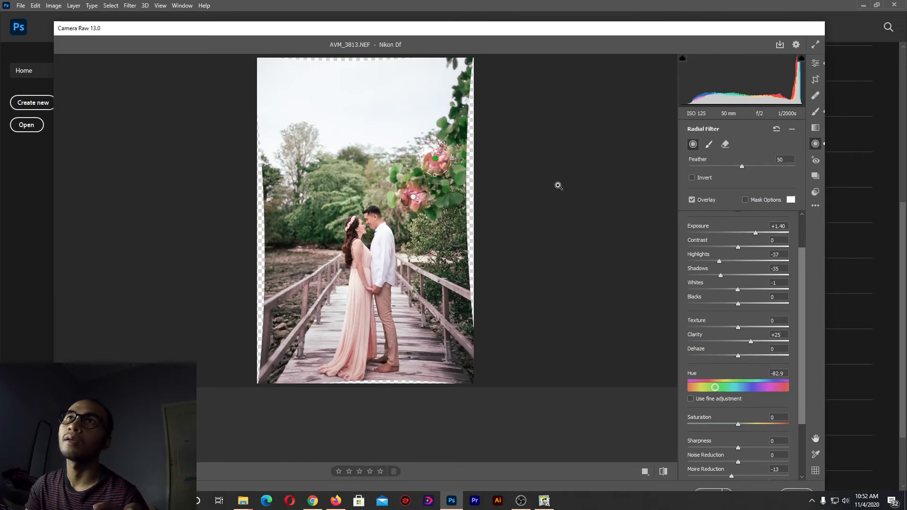
key("ctrl+z")
key("ctrl+z")
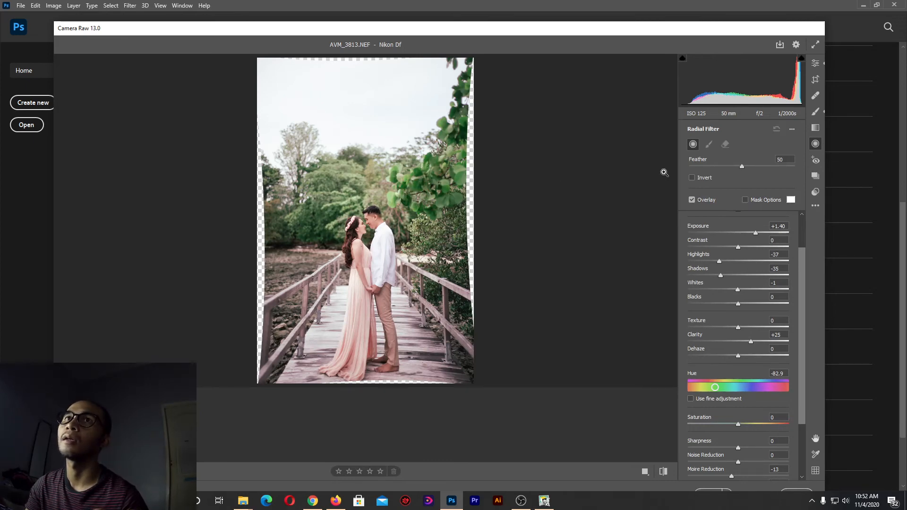
Look through the Red Eye settings, the Basic edit section and the available colour profiles, keeping Adobe Color
left_click(816, 161)
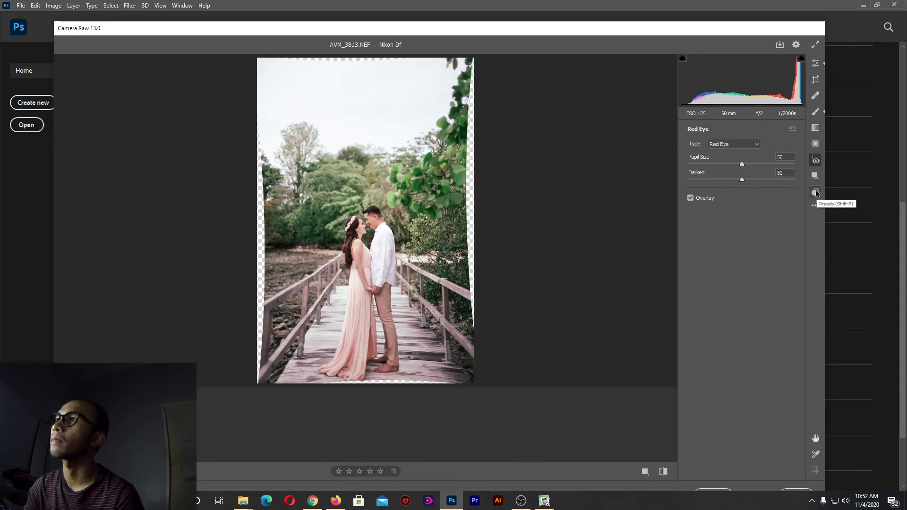
left_click(815, 65)
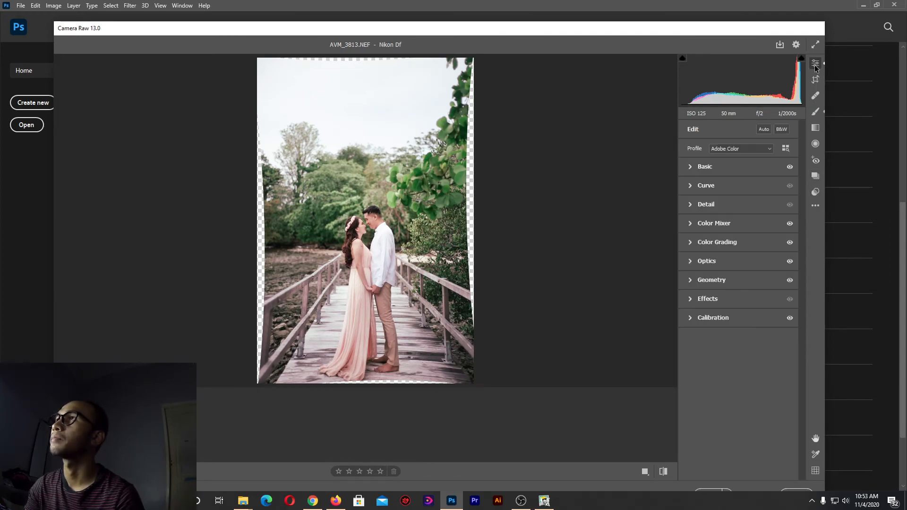
left_click(690, 166)
left_click(690, 167)
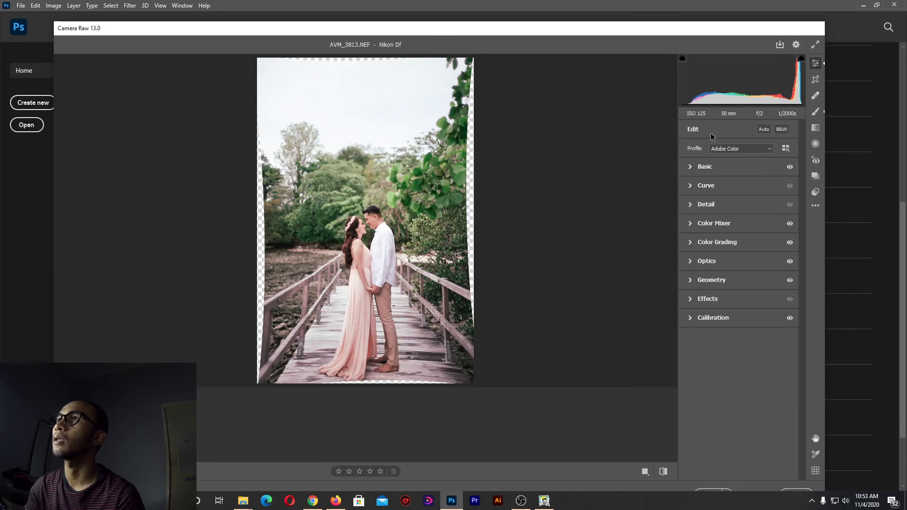
left_click(755, 148)
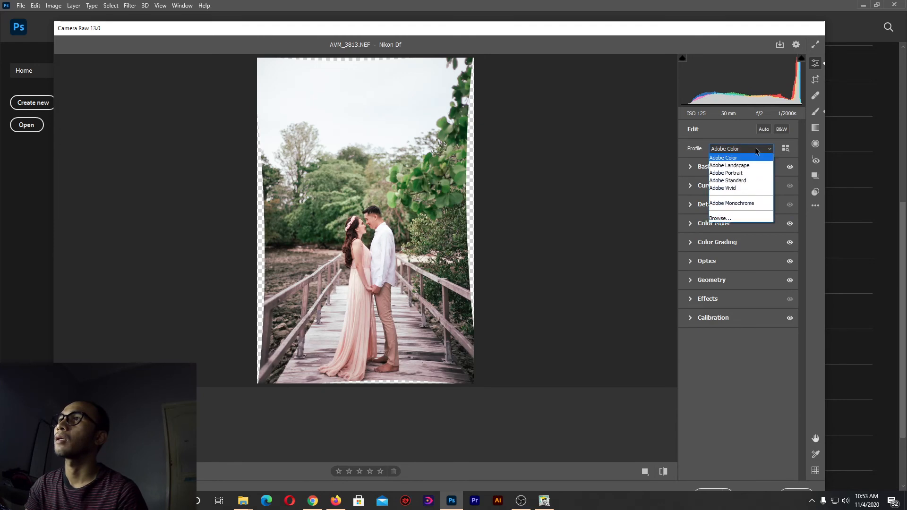
left_click(728, 132)
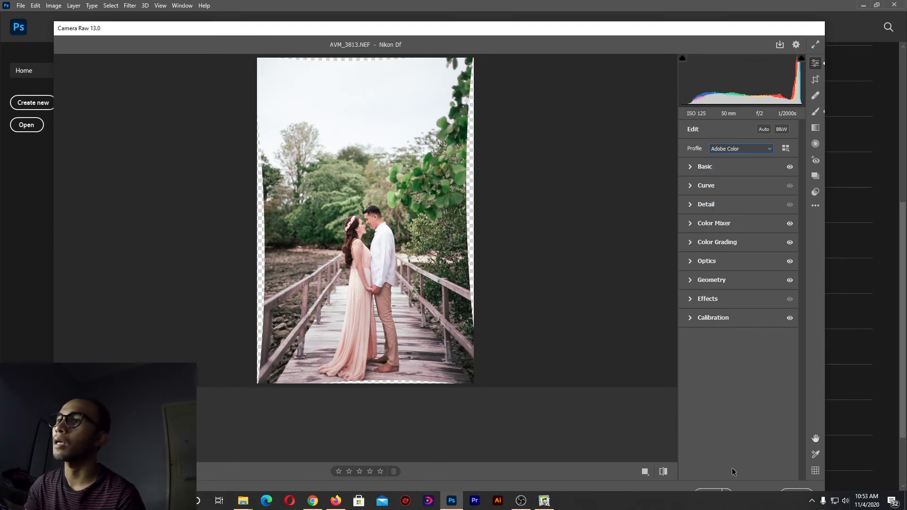
Open the edited raw photo in Photoshop and dismiss the Nik Collection Selective Tool
left_click(703, 491)
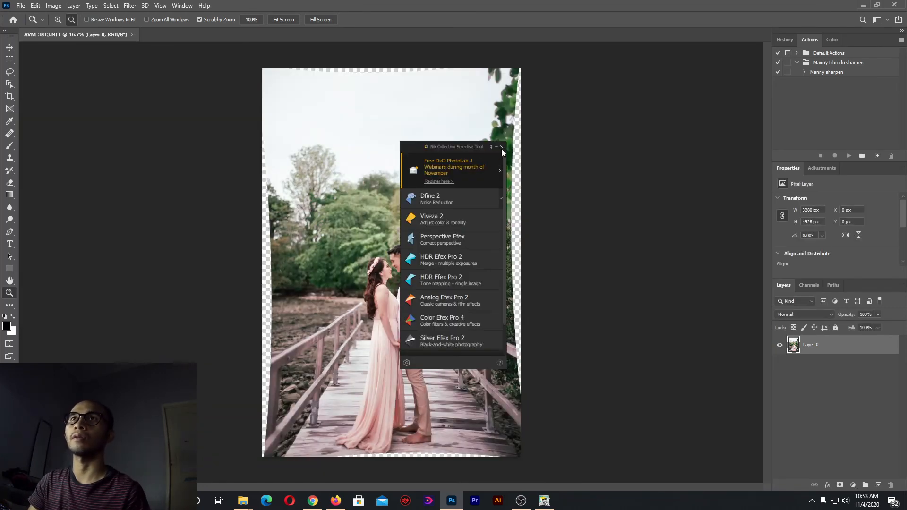
left_click(502, 147)
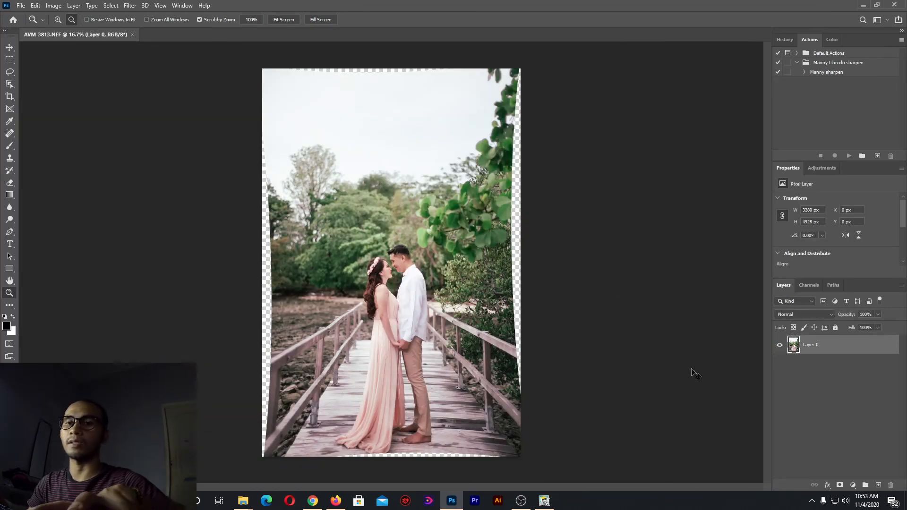
Duplicate Layer 0, enlarge the copy proportionally to about 3731 x 5606 px to cover the transparent edges, and shift it slightly upward
key("ctrl+j")
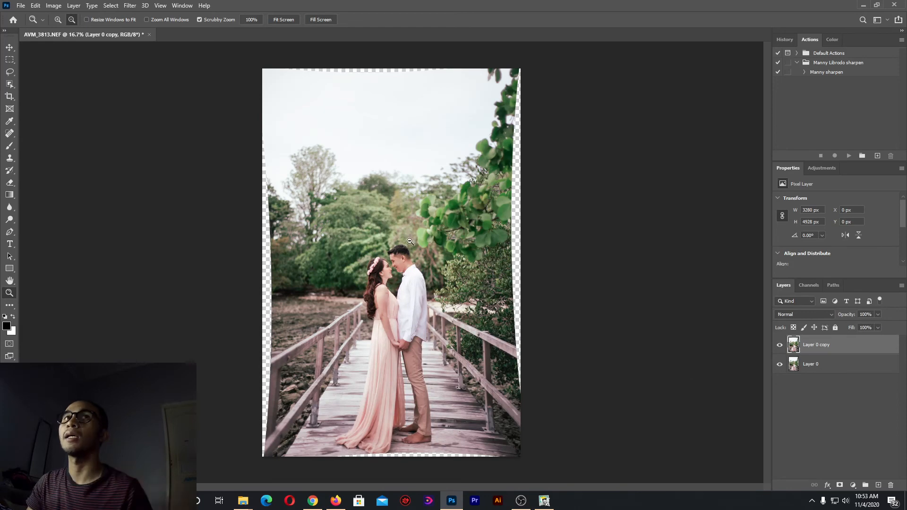
left_click(15, 49)
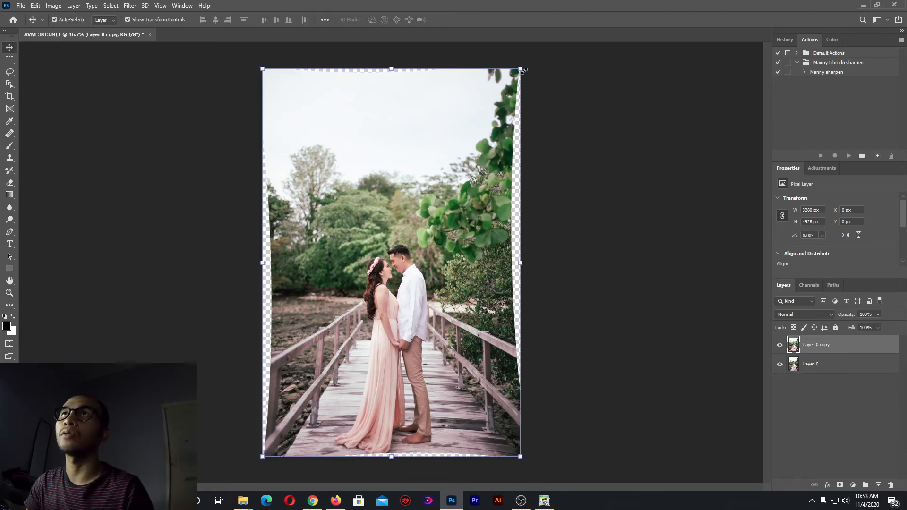
left_click_drag(522, 68, 534, 48)
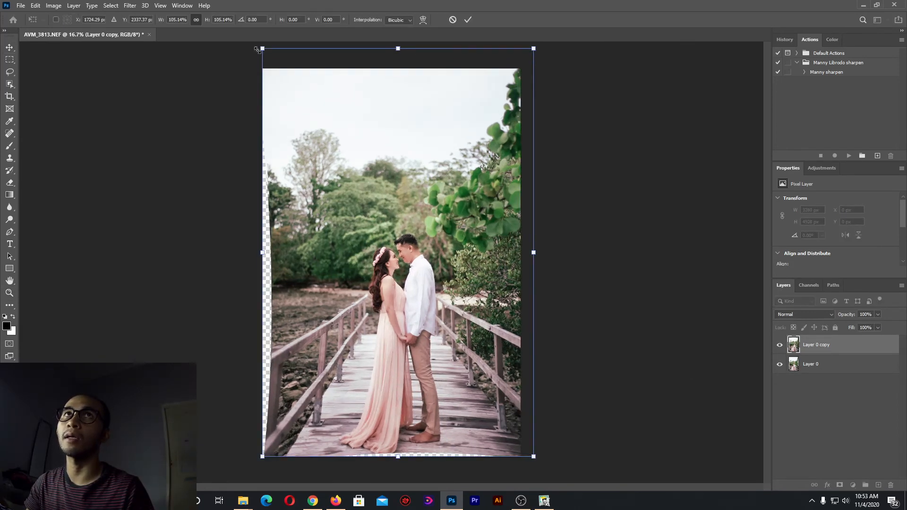
left_click_drag(262, 48, 223, 44)
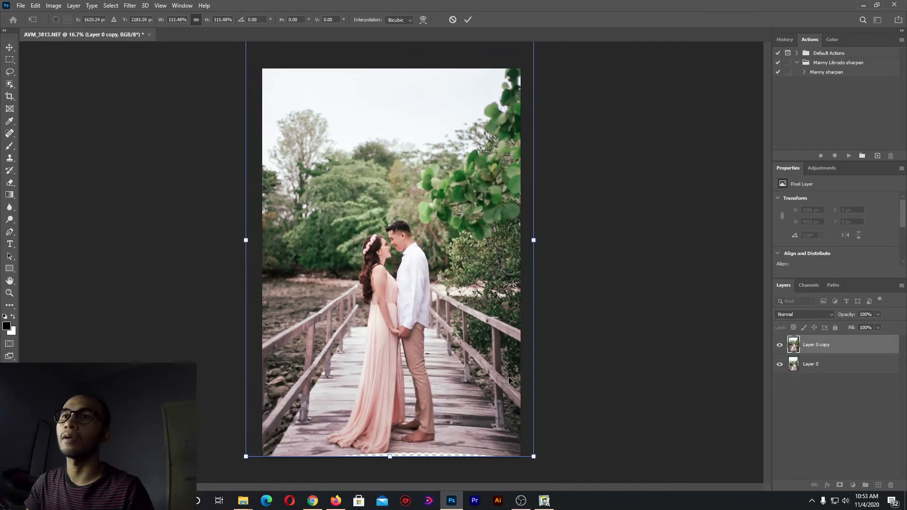
left_click_drag(534, 456, 539, 462)
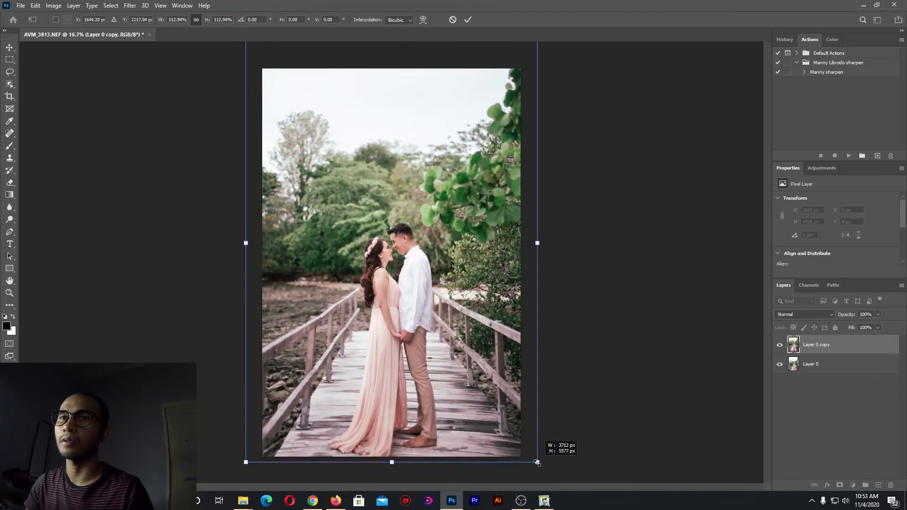
key("Return")
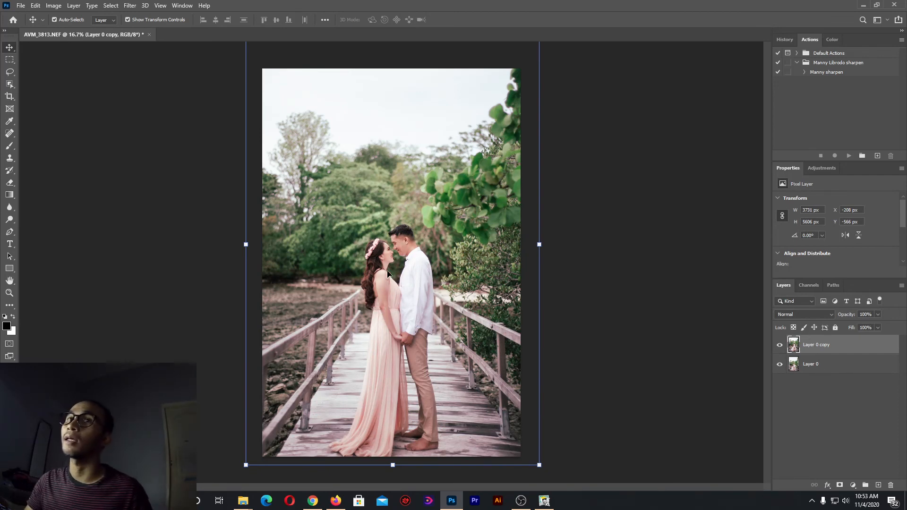
left_click_drag(419, 267, 421, 262)
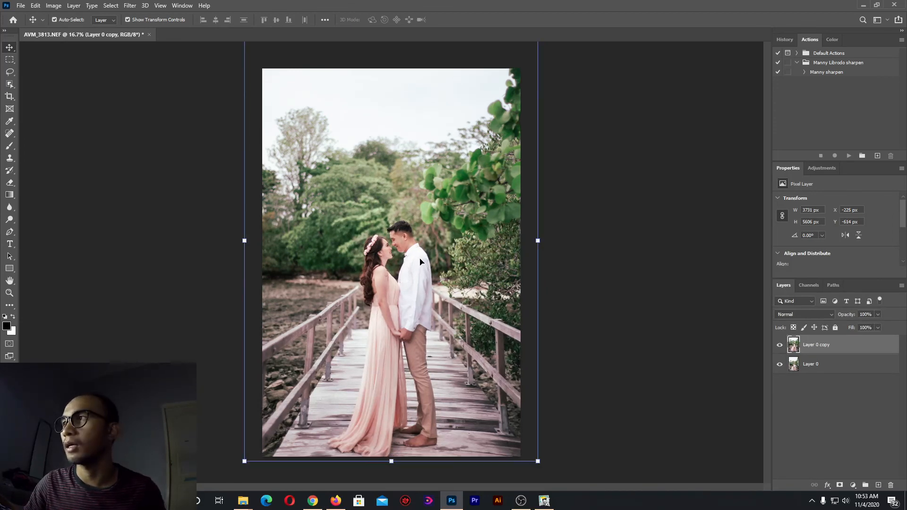